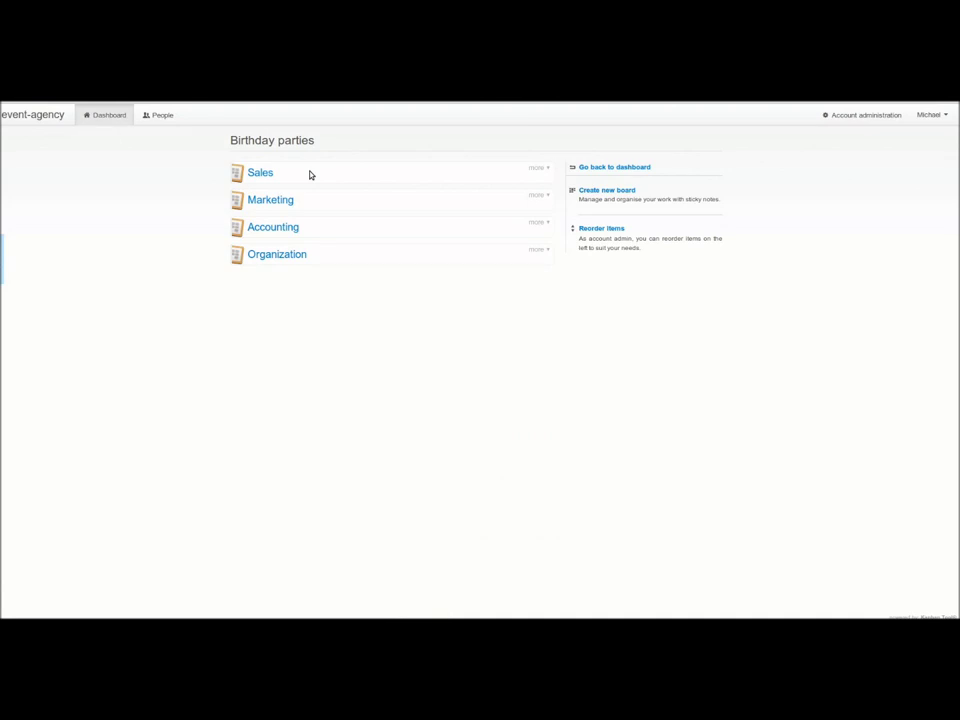
Step: Open the Sales board and start a new task in the Order received column
{"action": "left_click", "coordinate": [260, 173]}
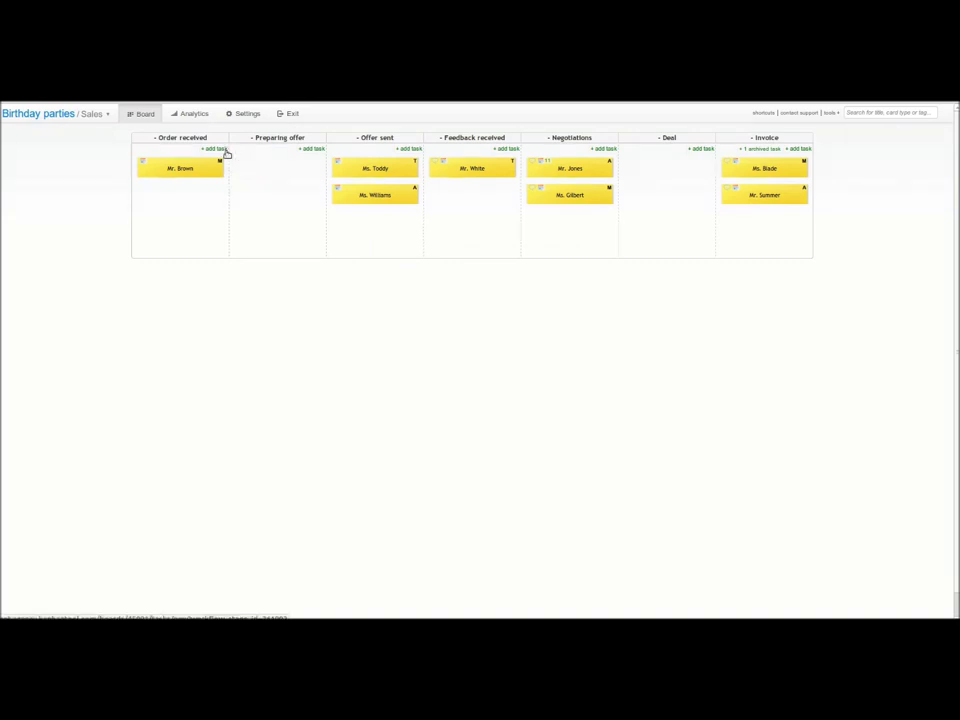
{"action": "left_click", "coordinate": [222, 151]}
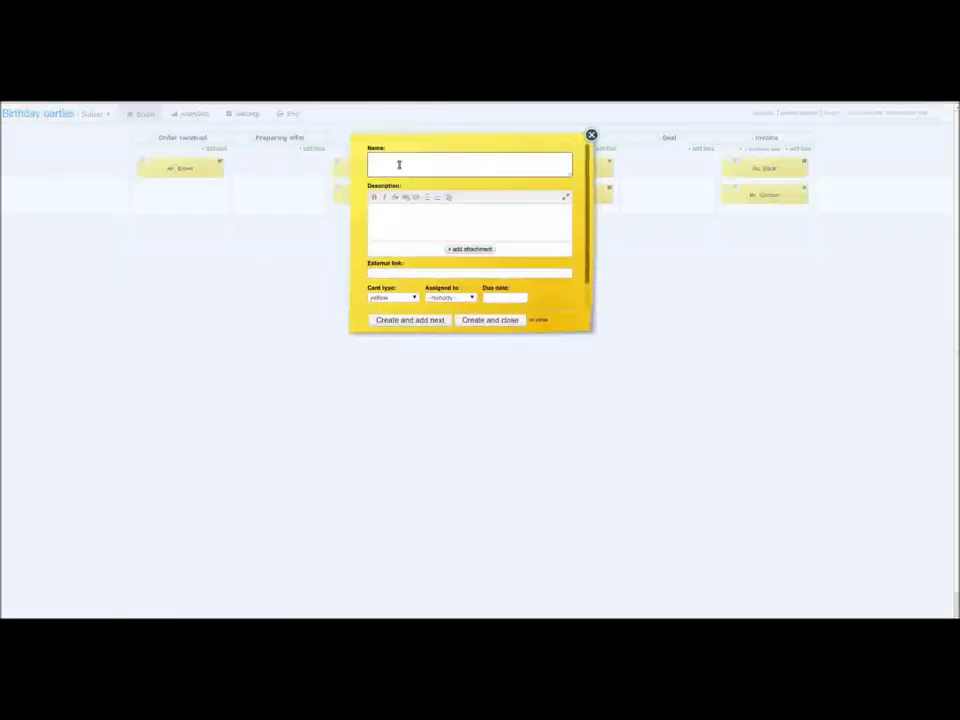
Step: Create a Ms. Johnson card with the description 'Smurfs' in Order received
{"action": "type", "text": "Ms. Johnson"}
{"action": "left_click", "coordinate": [414, 221]}
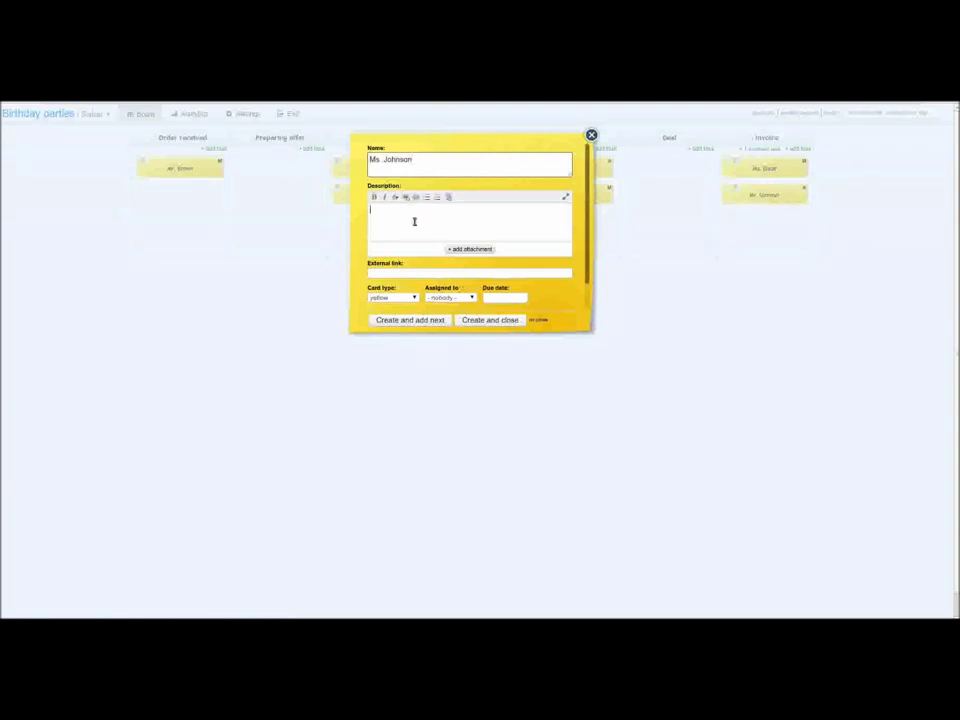
{"action": "type", "text": "Smurfs"}
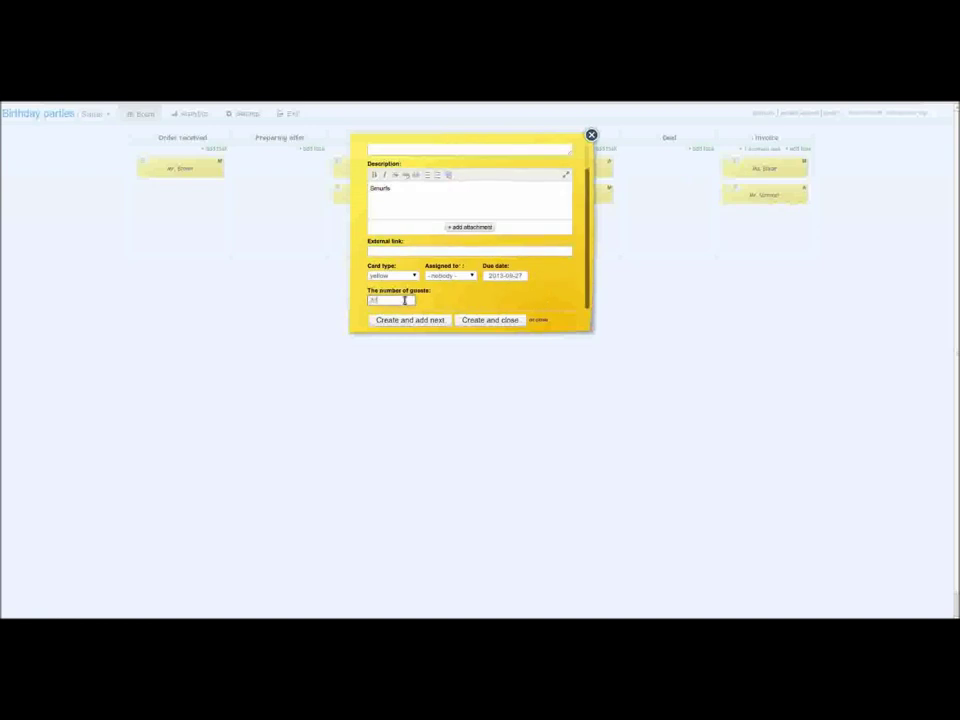
{"action": "left_click", "coordinate": [493, 320]}
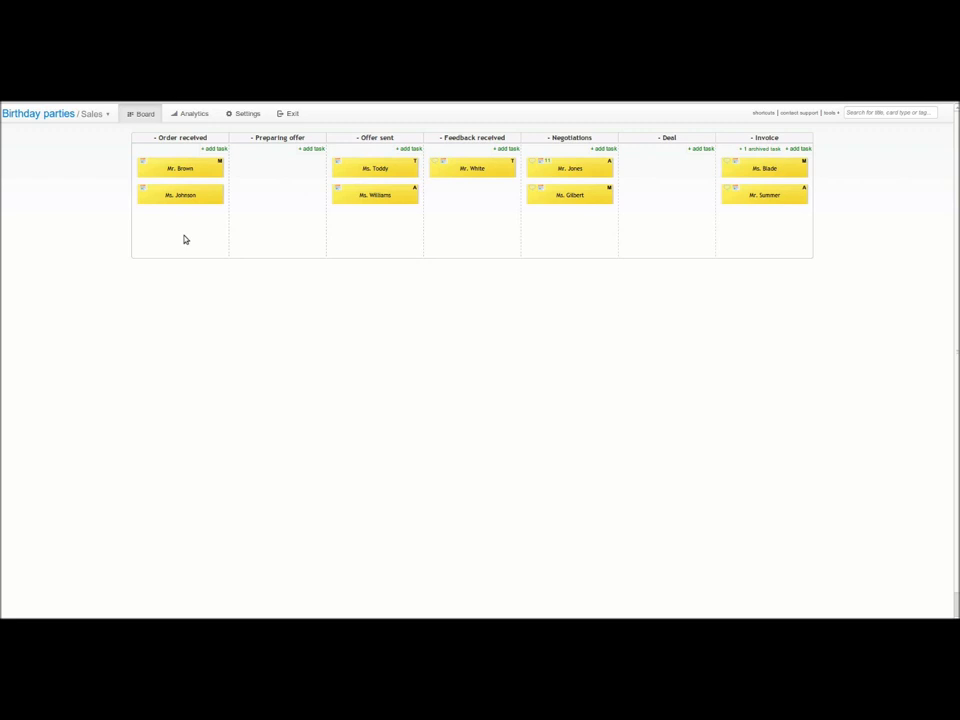
Step: Add a pink custom card type named 'kids' in the board settings
{"action": "left_click", "coordinate": [255, 117]}
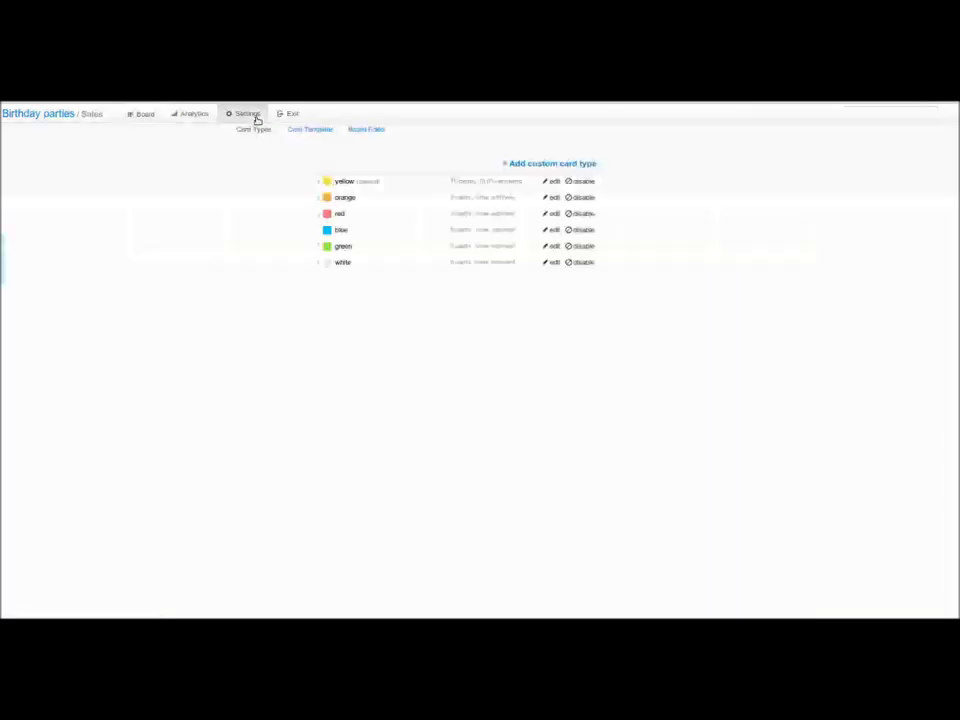
{"action": "left_click", "coordinate": [552, 181]}
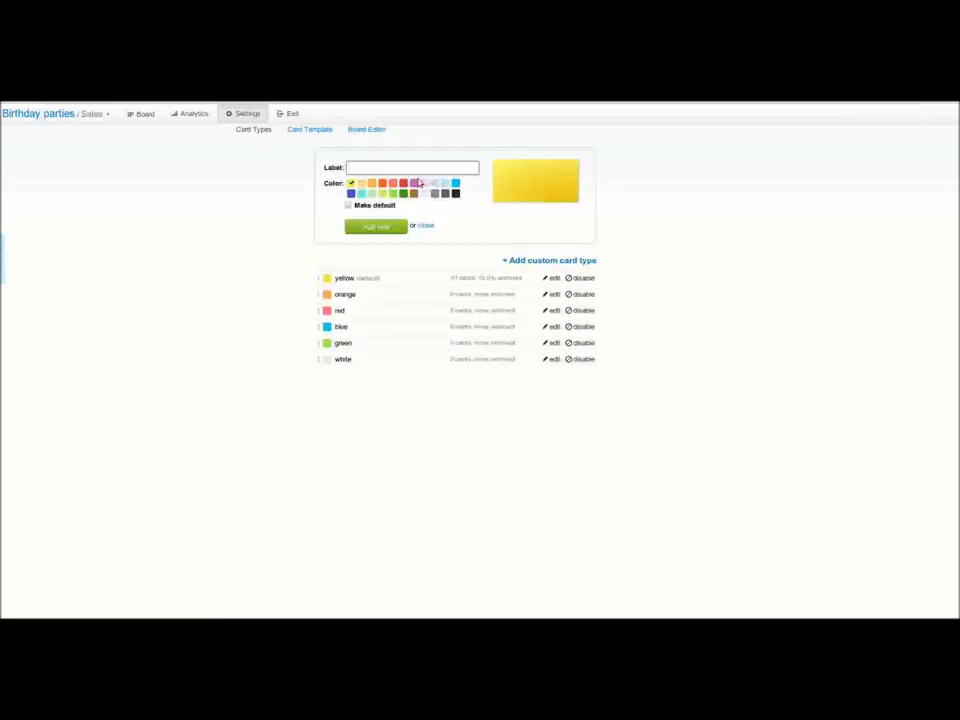
{"action": "left_click", "coordinate": [413, 183]}
{"action": "type", "text": "kids"}
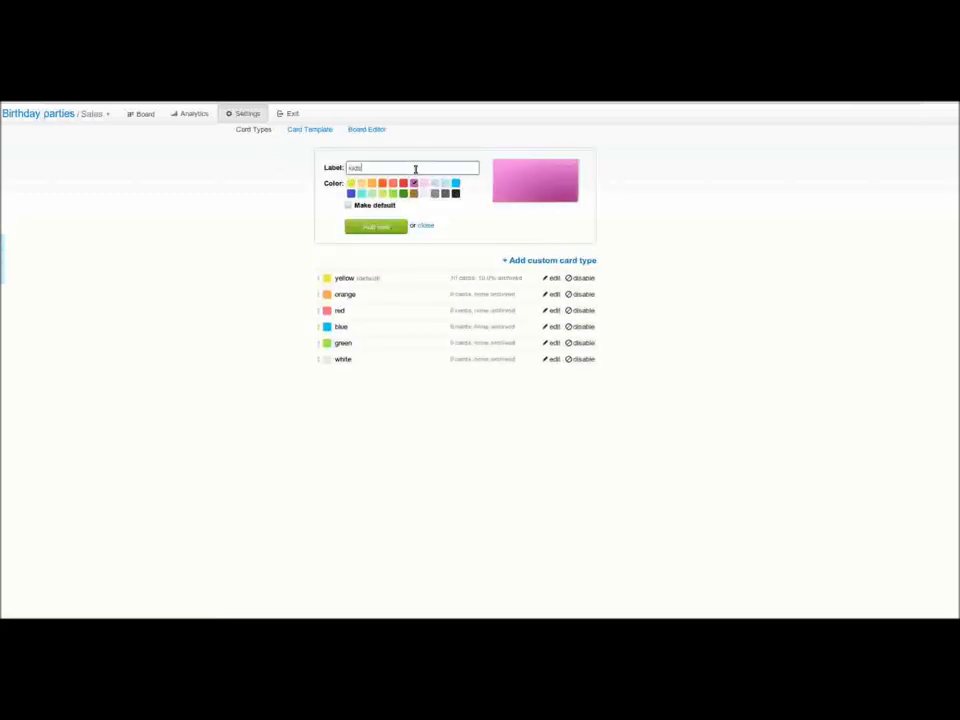
{"action": "left_click", "coordinate": [388, 226]}
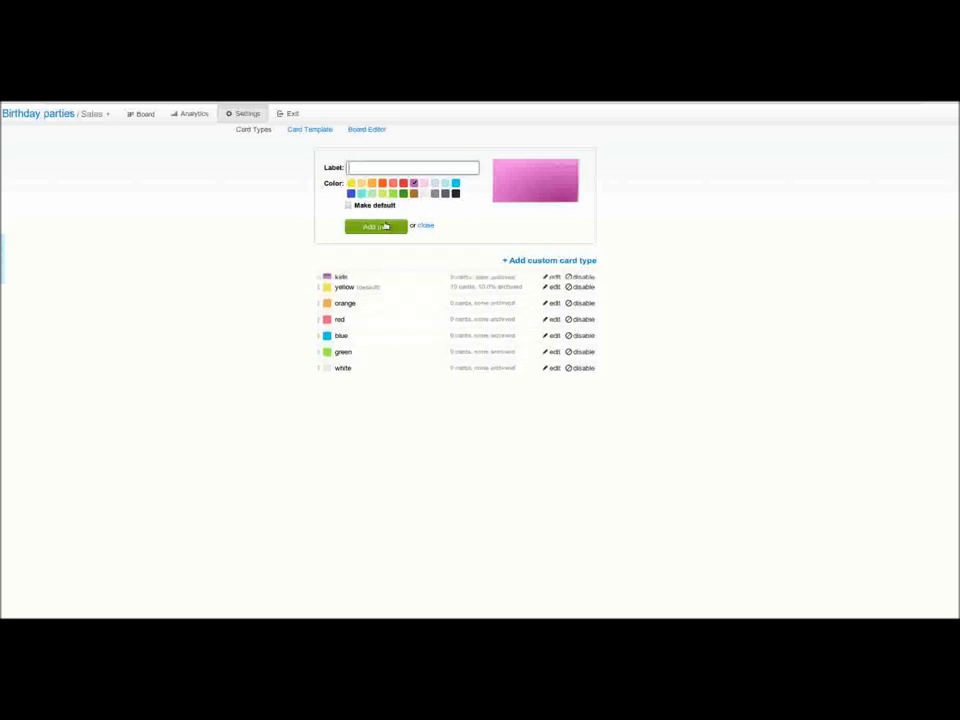
Step: Add a green custom card type named 'adults' and return to the Sales board
{"action": "left_click", "coordinate": [403, 193]}
{"action": "left_click", "coordinate": [396, 167]}
{"action": "type", "text": "adults"}
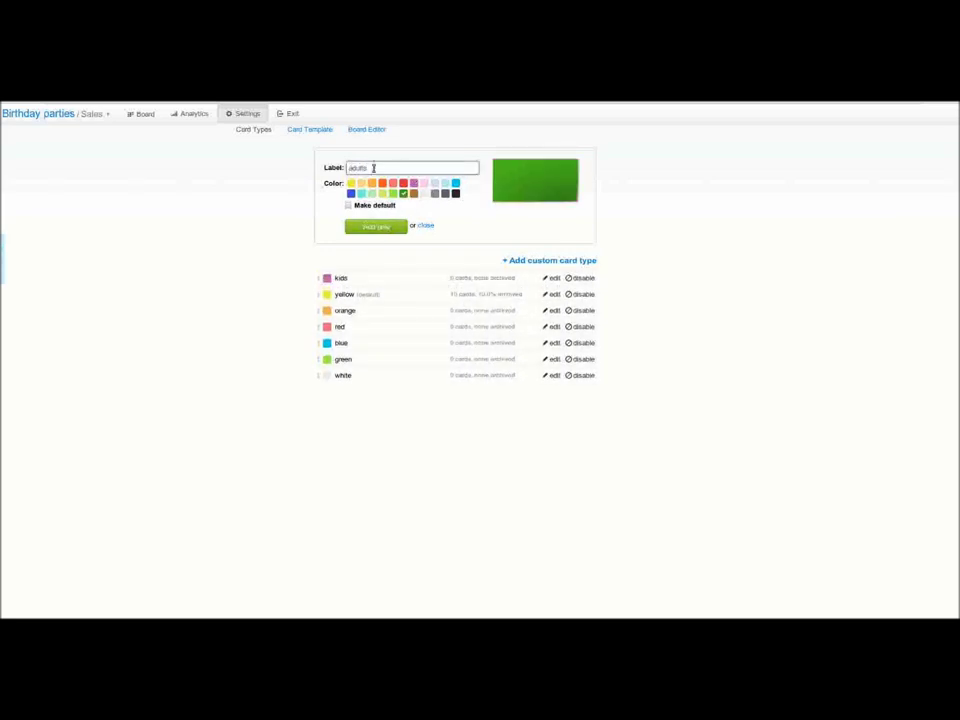
{"action": "key", "text": "Return"}
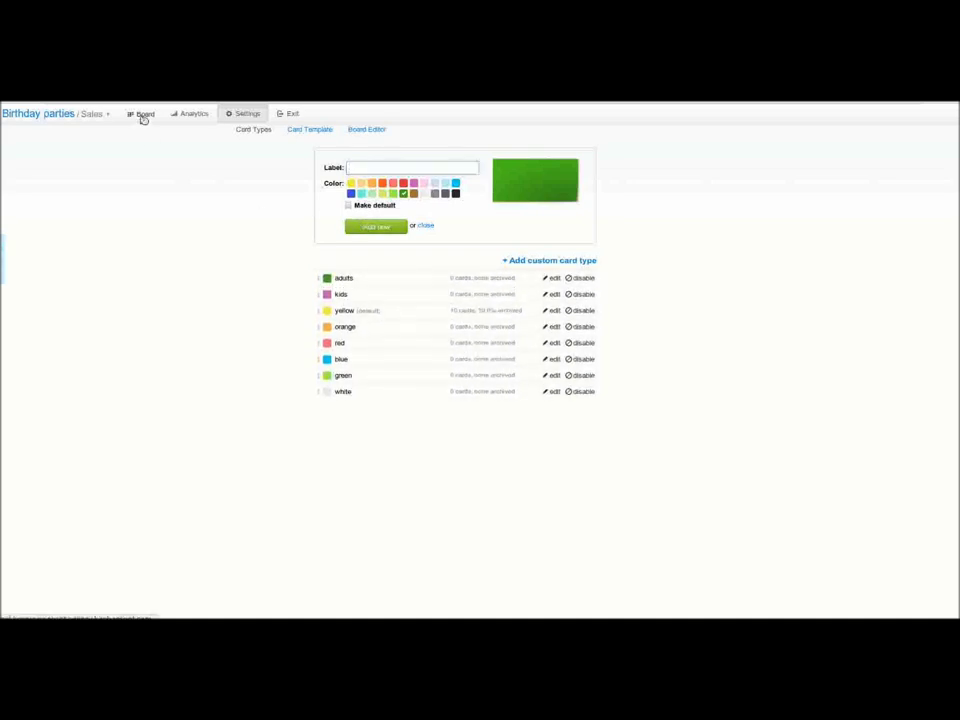
{"action": "left_click", "coordinate": [143, 114]}
Step: Change the Ms. Johnson card's type to the pink kids type
{"action": "right_click", "coordinate": [156, 193]}
{"action": "mouse_move", "coordinate": [166, 292]}
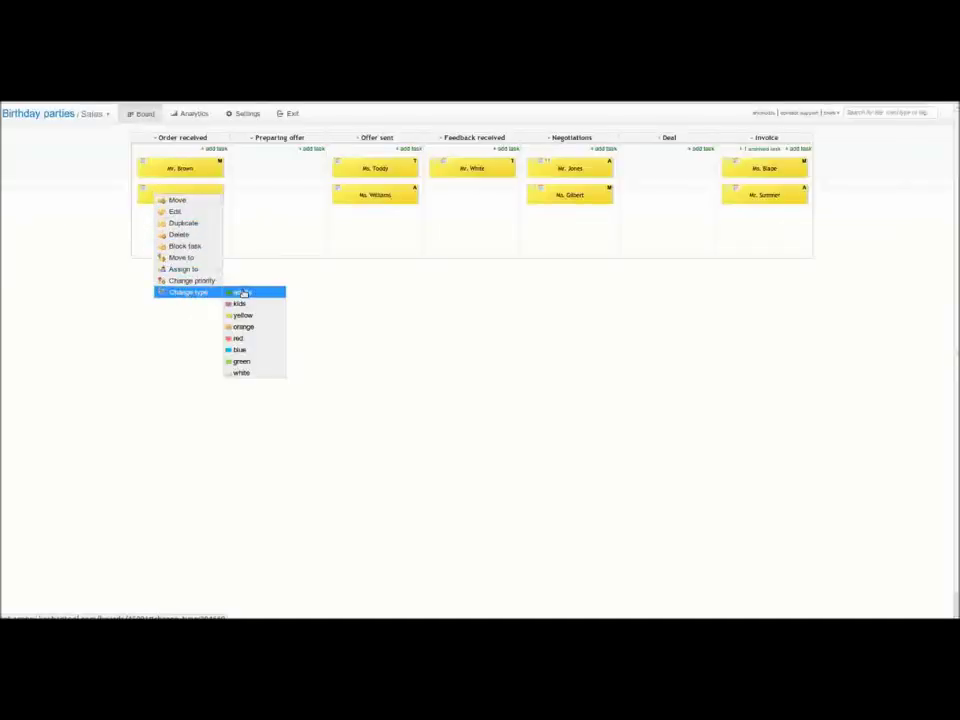
{"action": "left_click", "coordinate": [242, 303]}
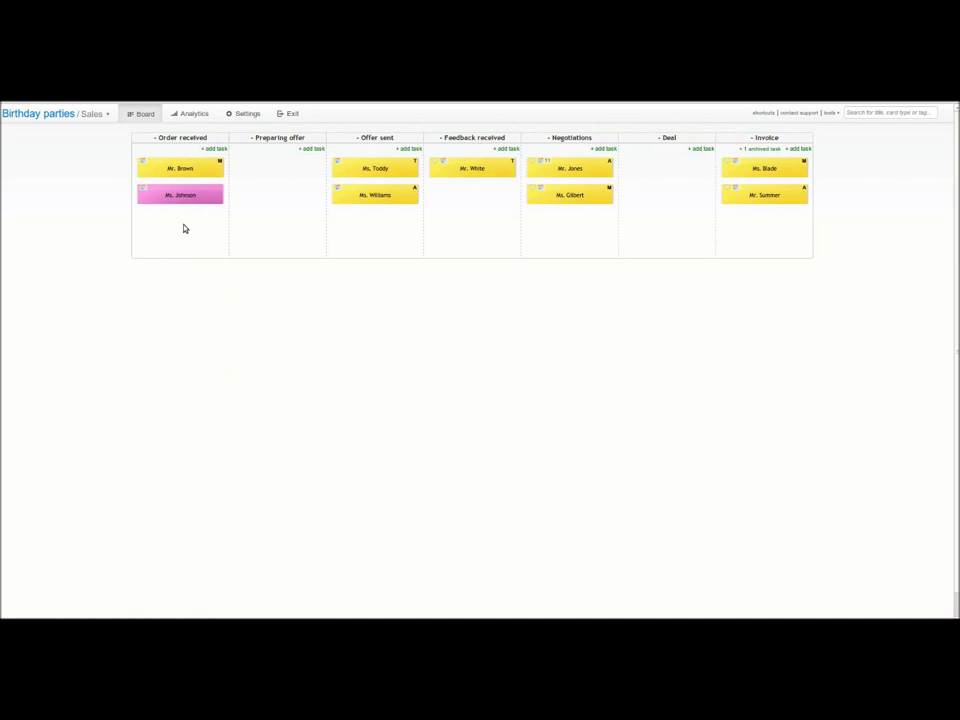
{"action": "right_click", "coordinate": [199, 199]}
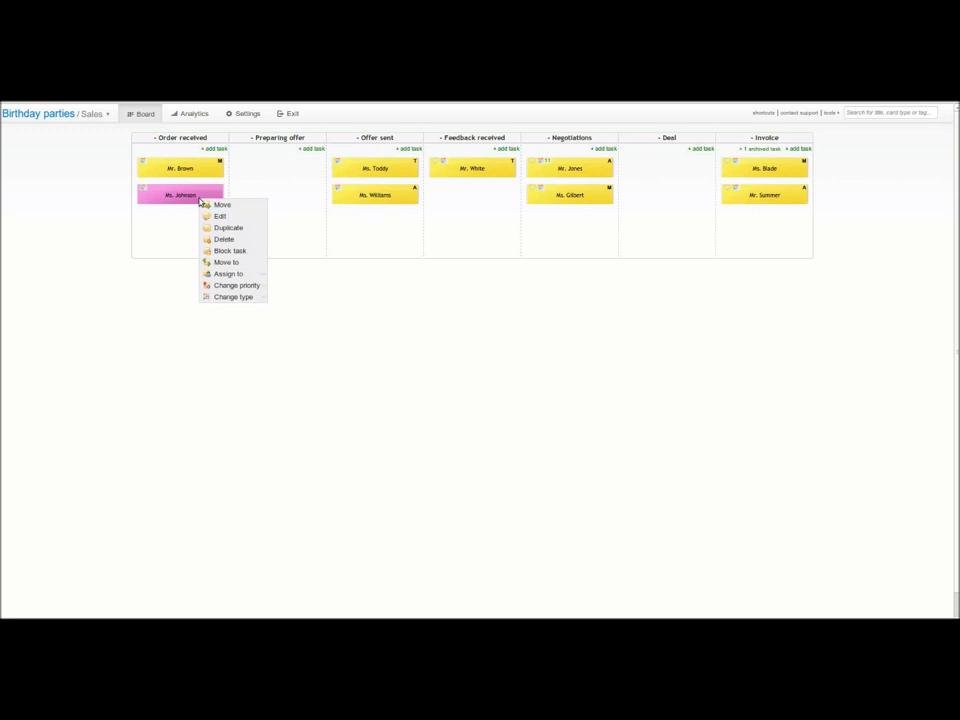
{"action": "mouse_move", "coordinate": [205, 273]}
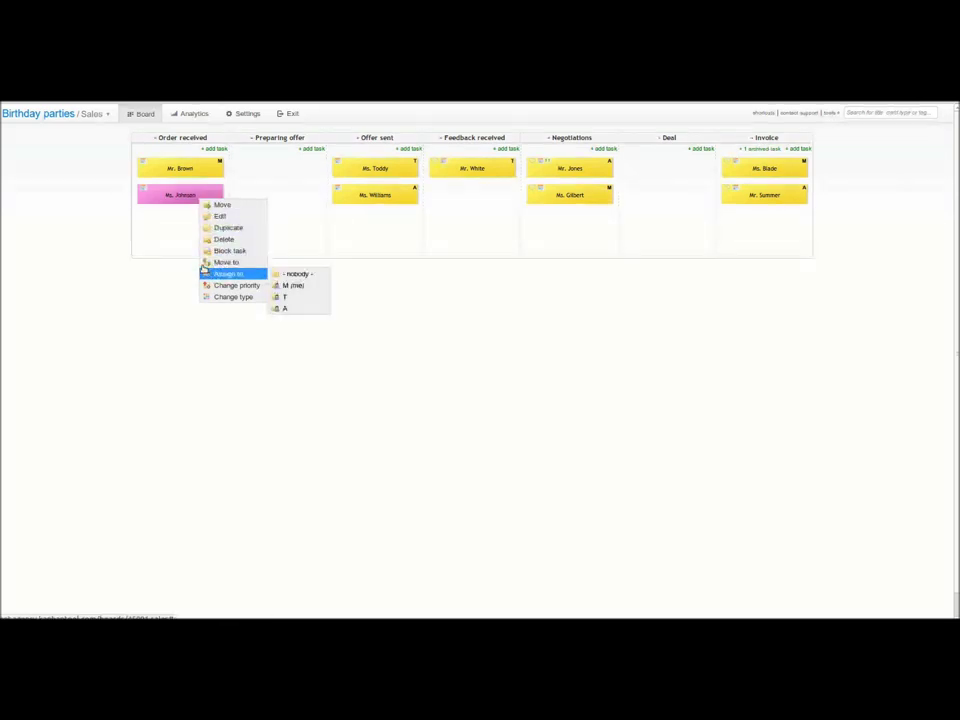
{"action": "left_click", "coordinate": [178, 243]}
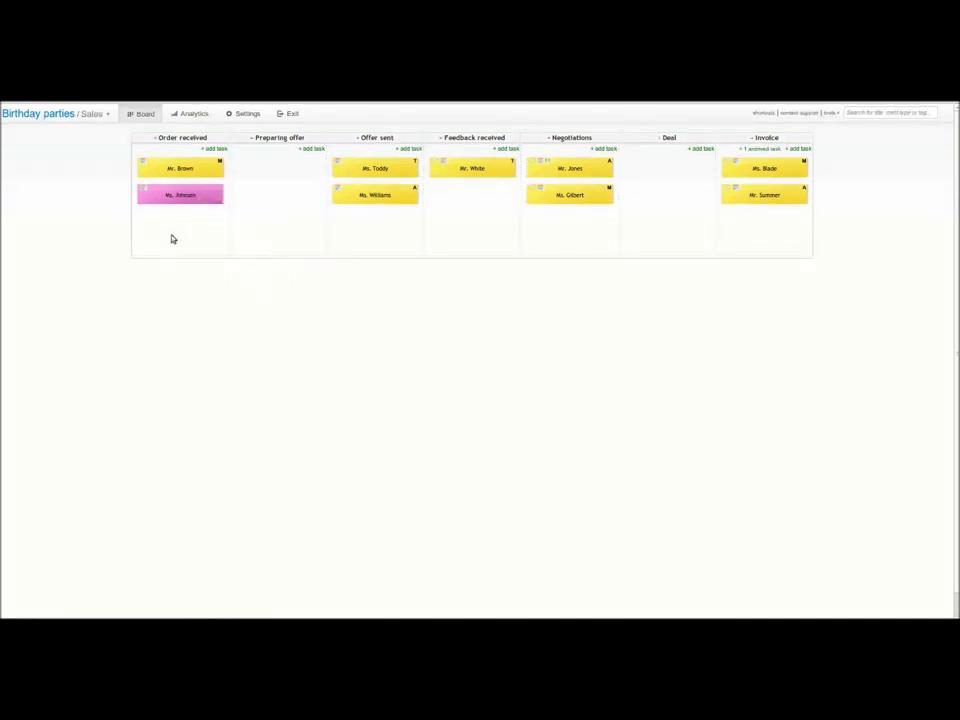
Step: Share Birthday parties with the second project manager, using custom access without create or delete tasks
{"action": "left_click", "coordinate": [47, 117]}
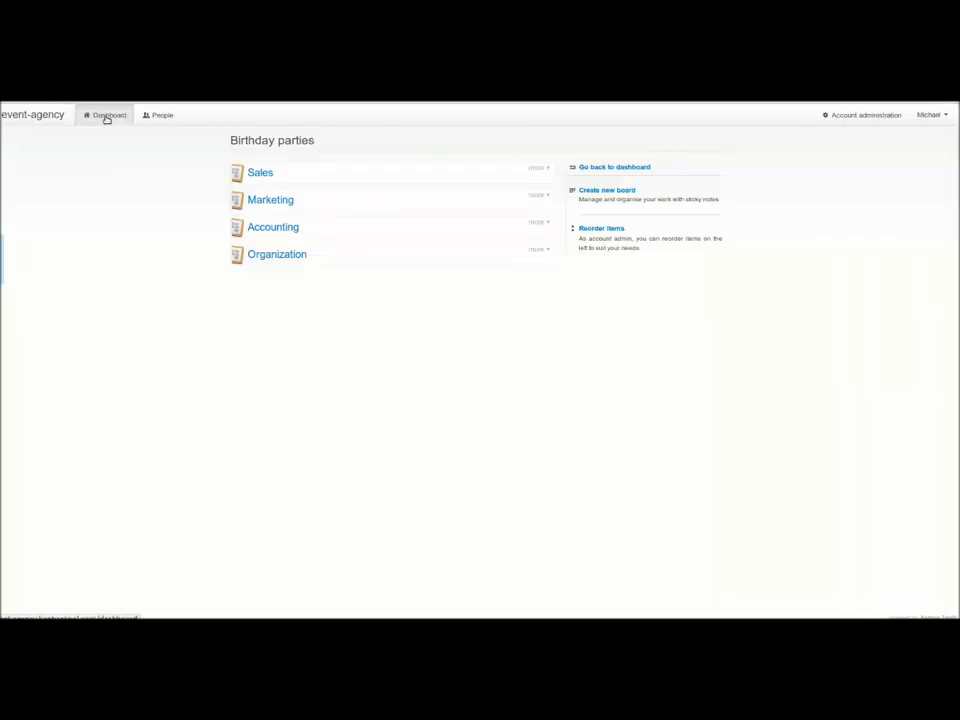
{"action": "left_click", "coordinate": [107, 117]}
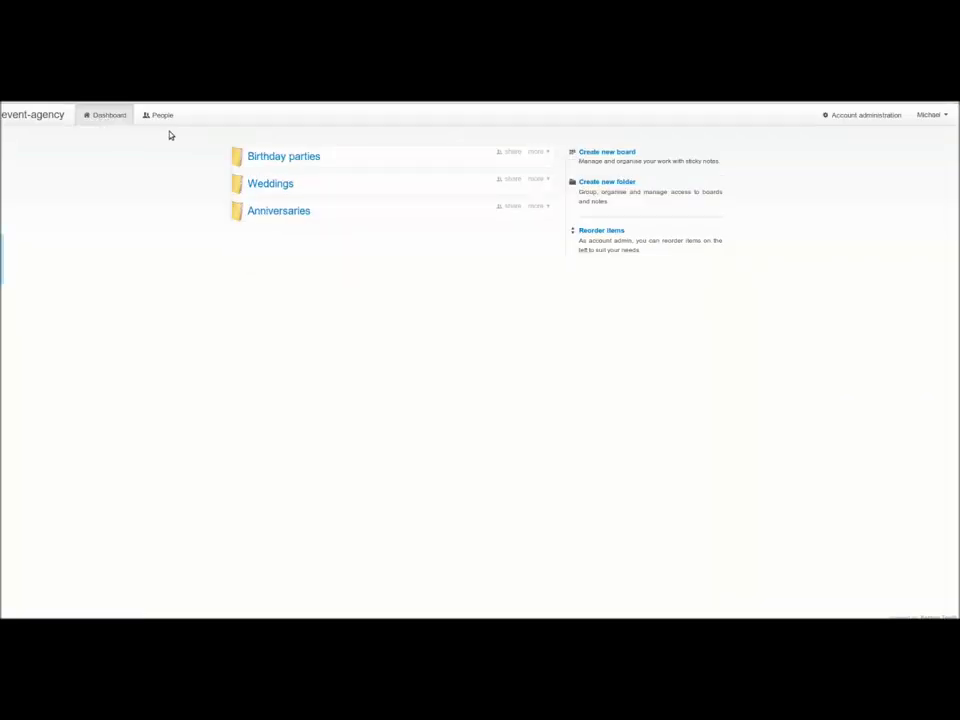
{"action": "left_click", "coordinate": [509, 151]}
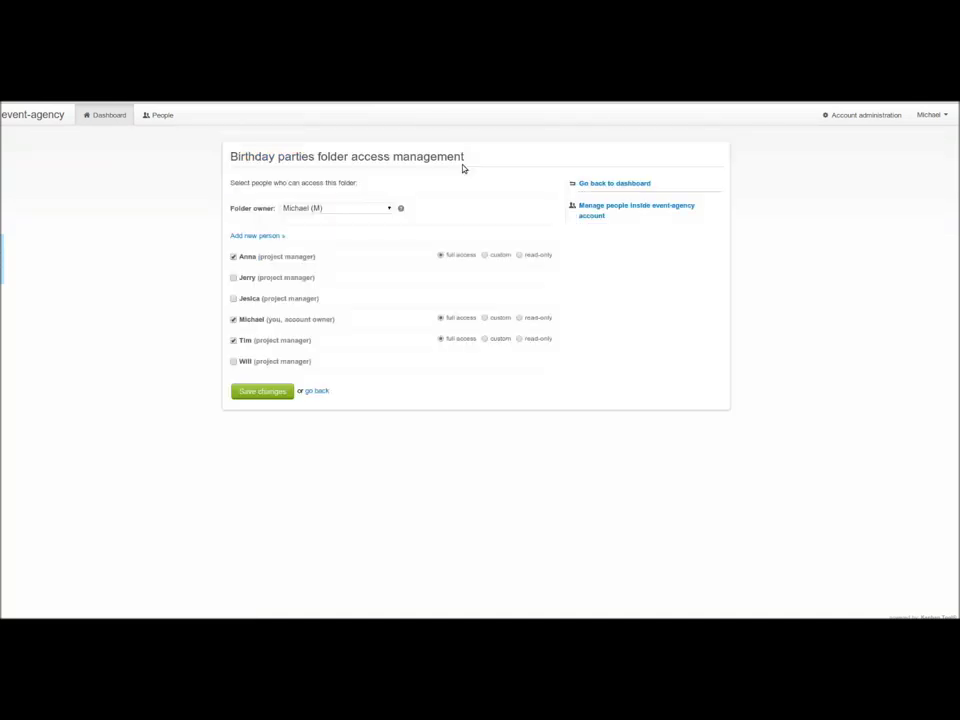
{"action": "left_click", "coordinate": [234, 277]}
{"action": "left_click", "coordinate": [499, 276]}
{"action": "left_click", "coordinate": [390, 294]}
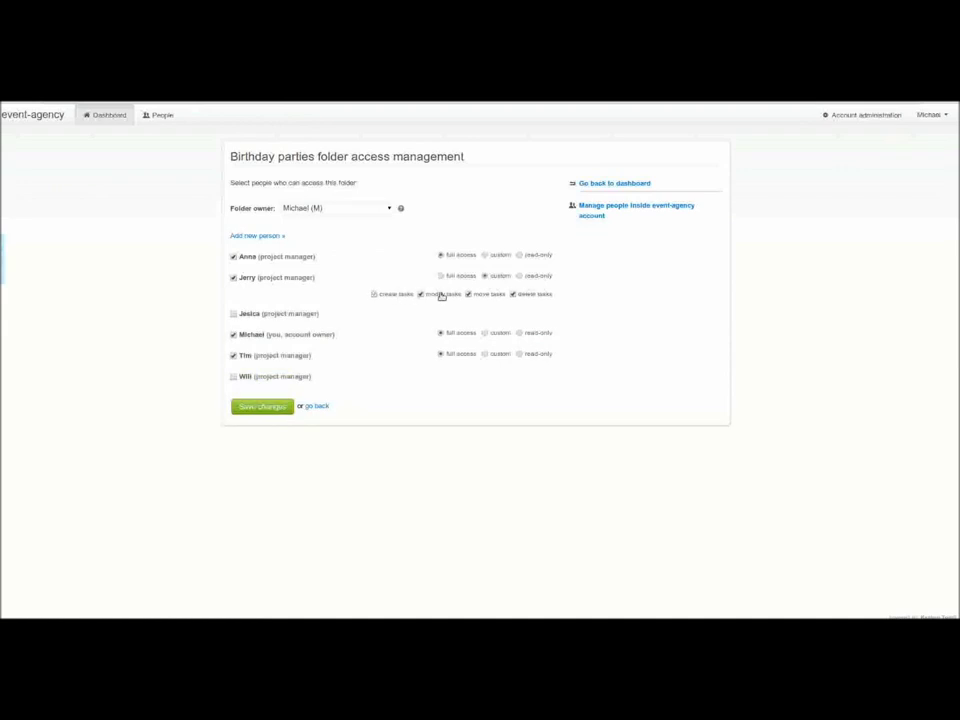
{"action": "left_click", "coordinate": [536, 294]}
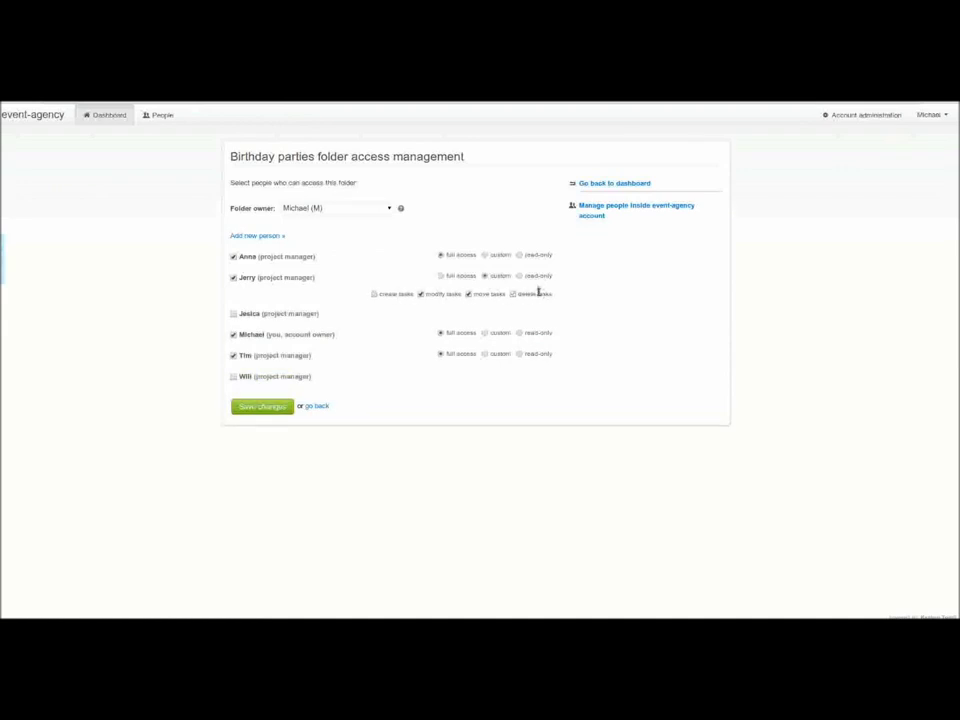
{"action": "left_click", "coordinate": [262, 407]}
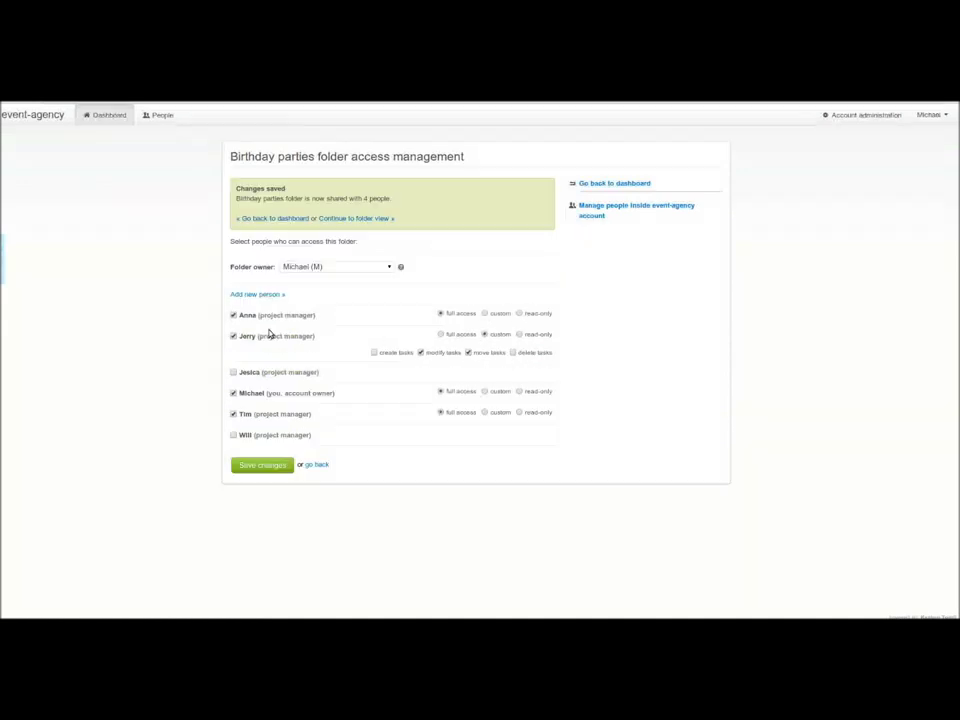
Step: Assign the Ms. Johnson card to the newly added project manager
{"action": "left_click", "coordinate": [279, 220]}
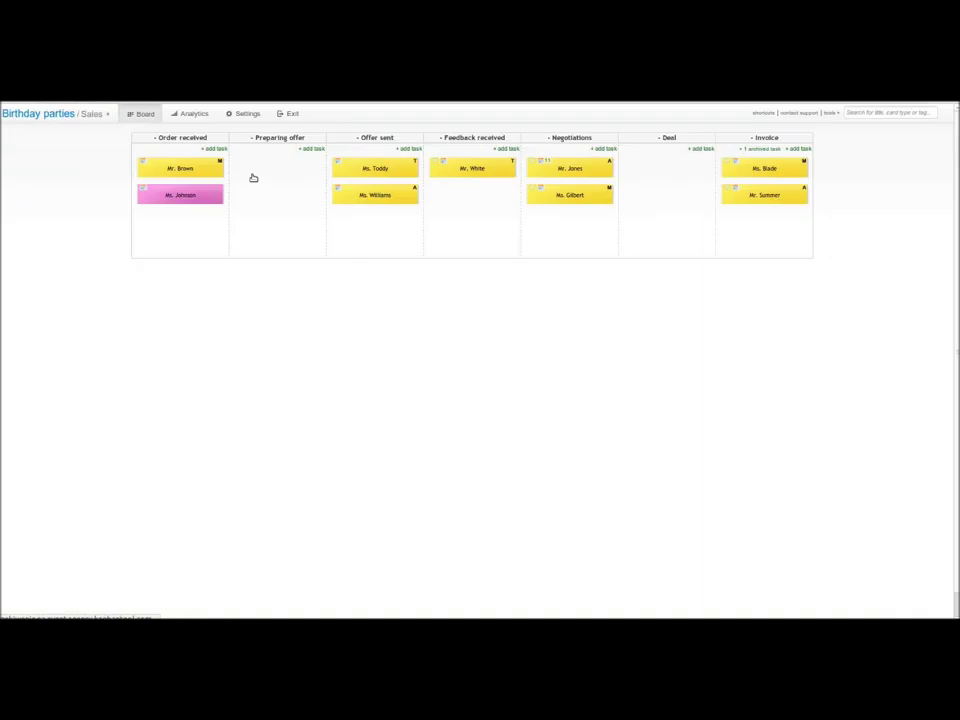
{"action": "right_click", "coordinate": [195, 195]}
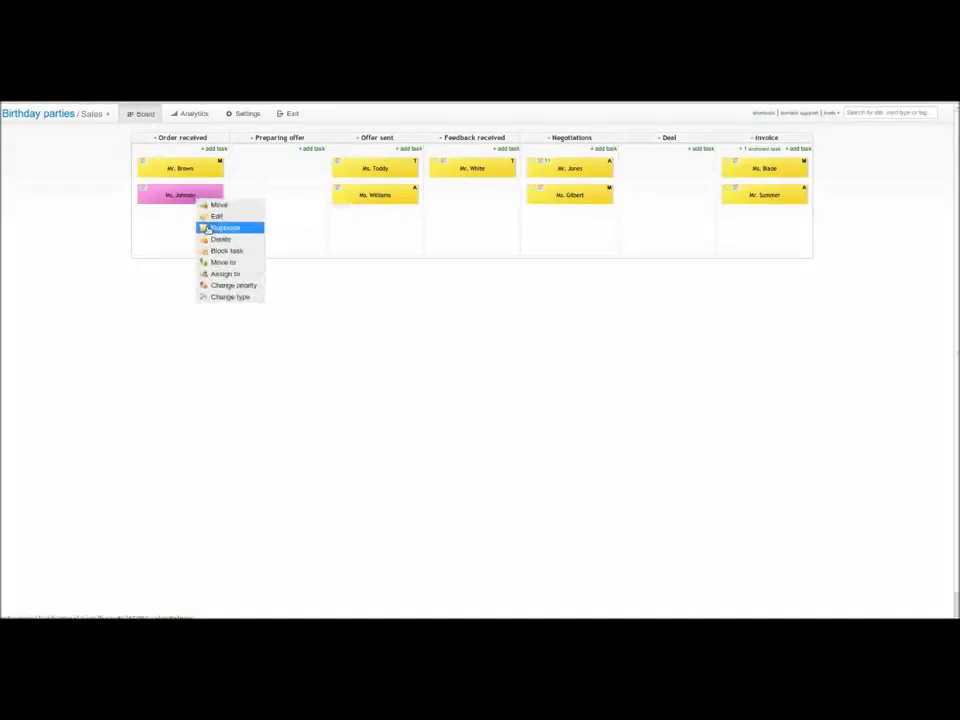
{"action": "mouse_move", "coordinate": [240, 274]}
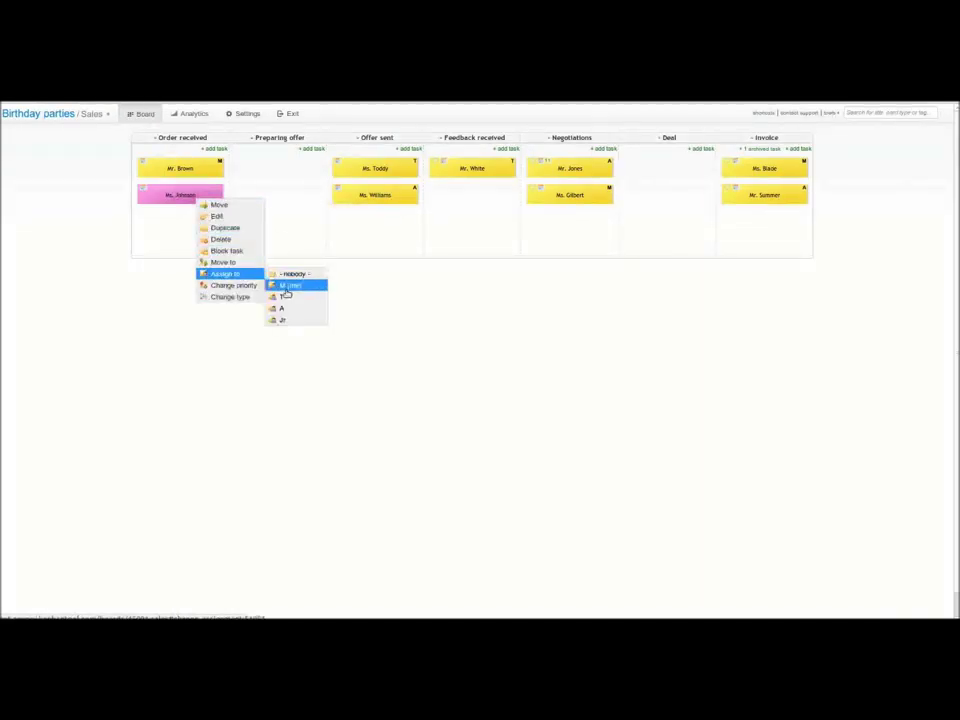
{"action": "left_click", "coordinate": [286, 319]}
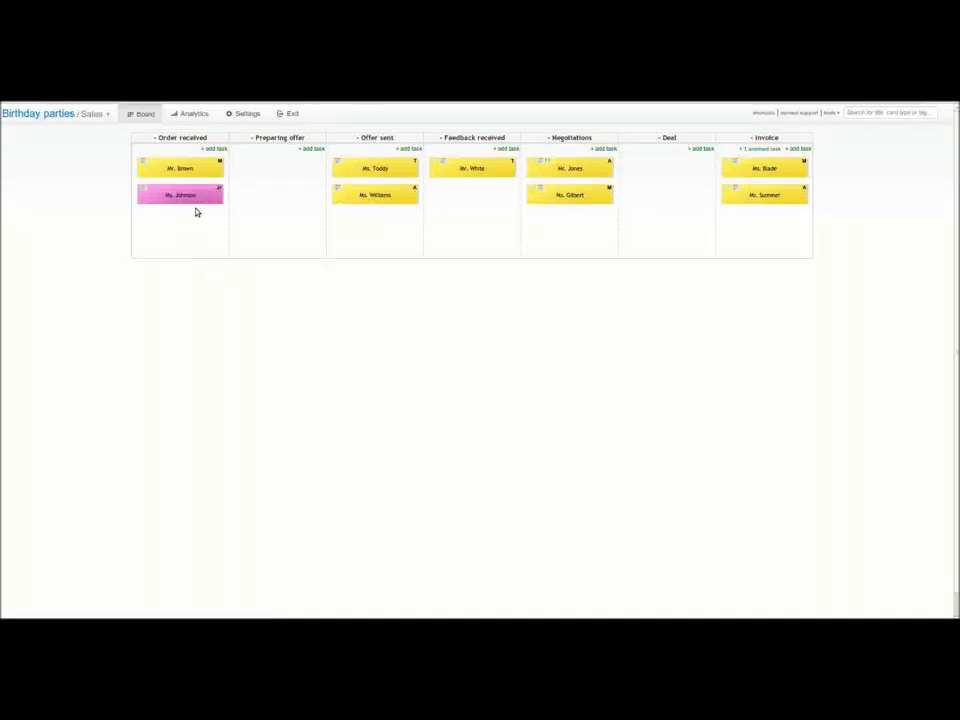
Step: Post a pasted comment on the card asking the assignee to take care of the customer
{"action": "left_click", "coordinate": [207, 195]}
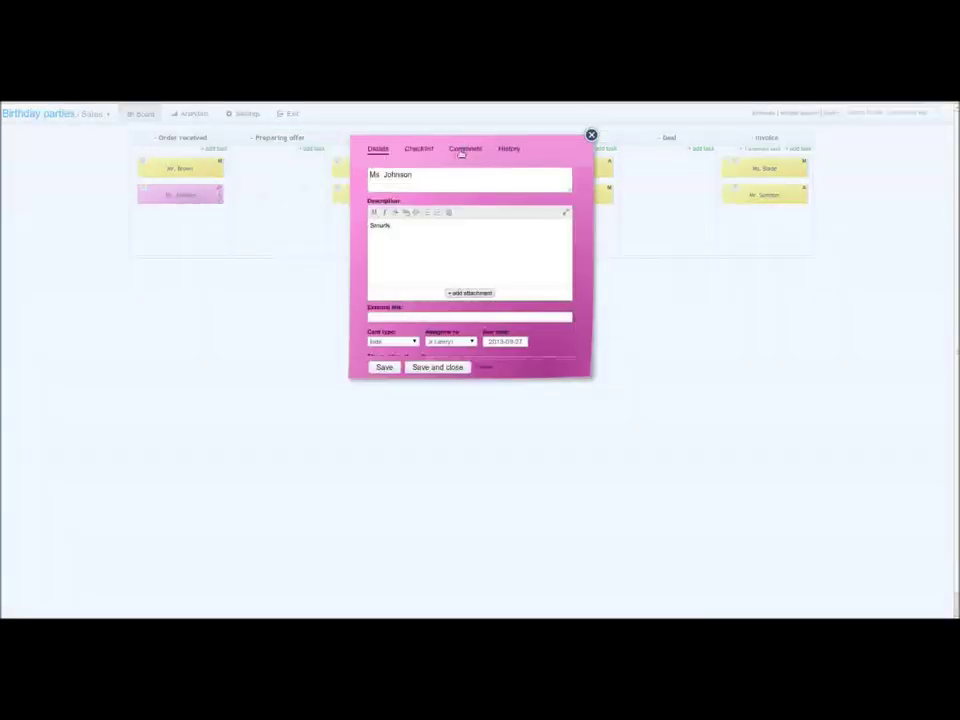
{"action": "left_click", "coordinate": [476, 152]}
{"action": "left_click", "coordinate": [469, 179]}
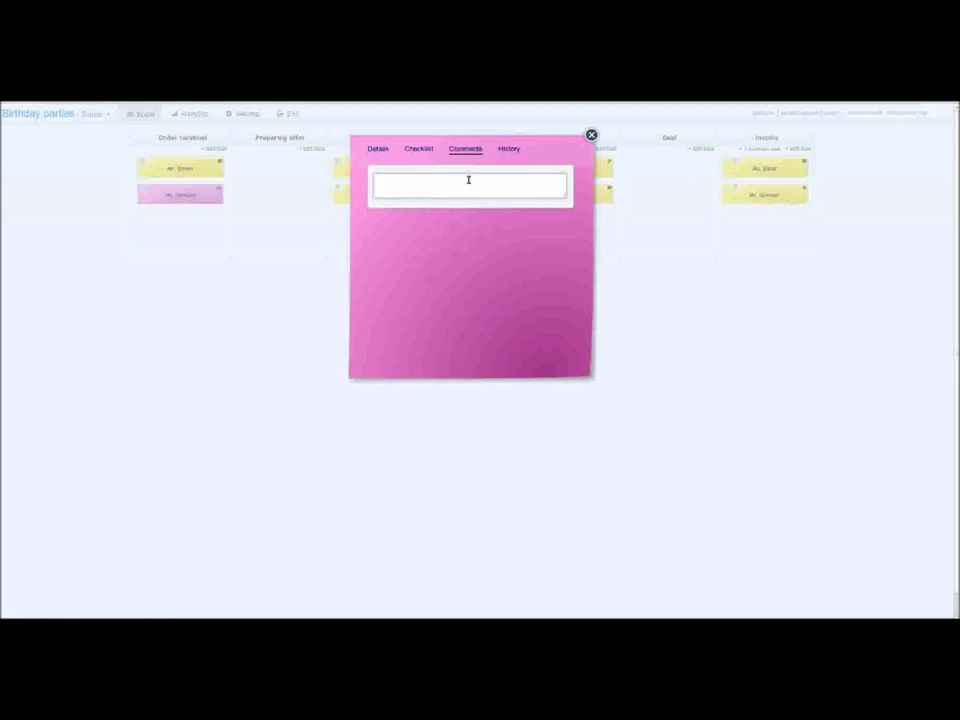
{"action": "type", "text": "Please, could you take care of Ms. Johnson?"}
{"action": "left_click", "coordinate": [440, 213]}
{"action": "left_click", "coordinate": [591, 134]}
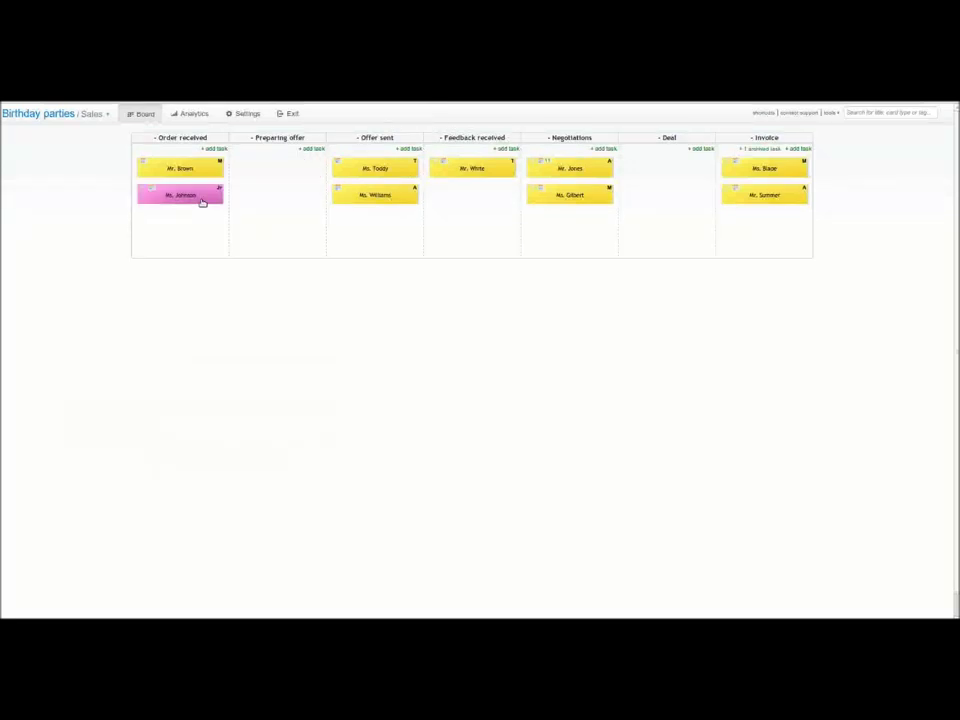
Step: Move the pink Ms. Johnson card from Order received into the Preparing offer column
{"action": "left_click_drag", "start_coordinate": [204, 199], "coordinate": [291, 171]}
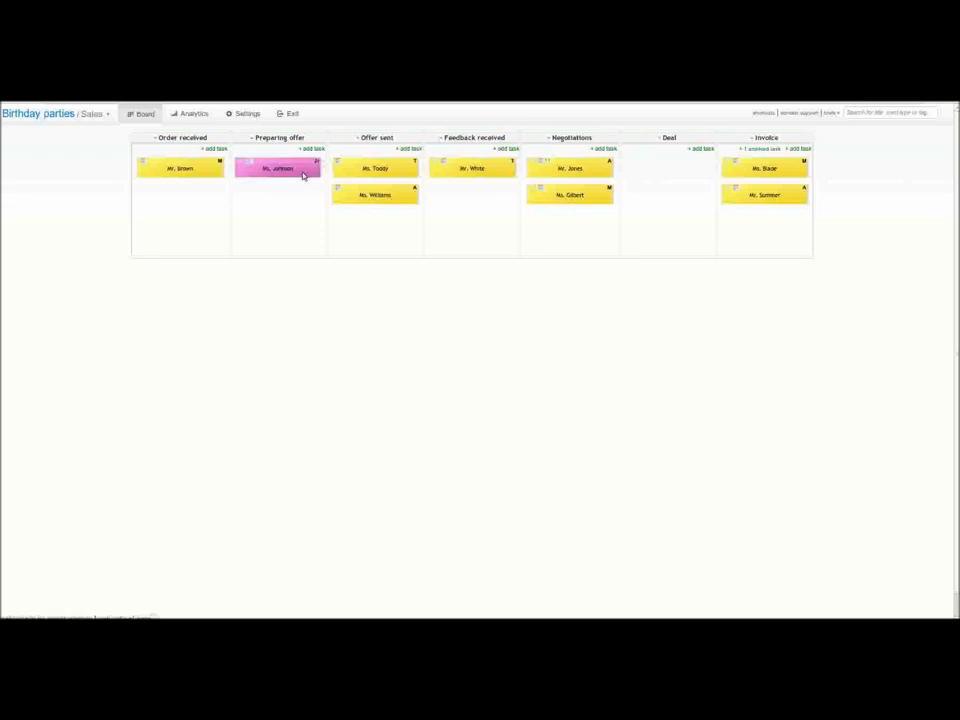
Step: Add checklist items balloons, confetti and tableware to the pink card
{"action": "left_click", "coordinate": [303, 175]}
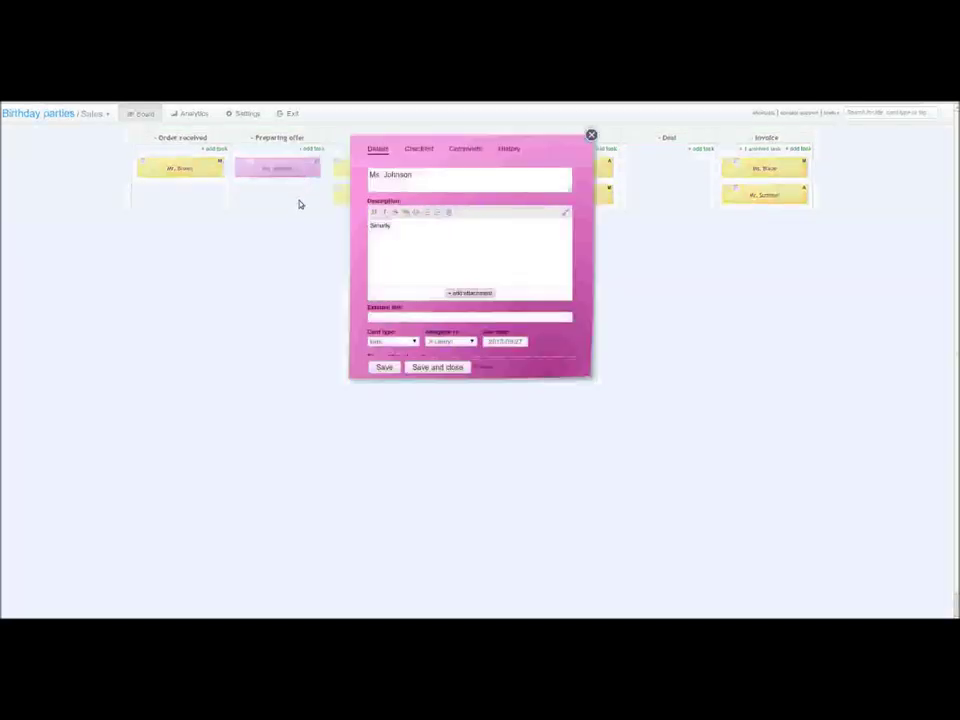
{"action": "left_click", "coordinate": [420, 154]}
{"action": "left_click", "coordinate": [401, 211]}
{"action": "type", "text": "balloons"}
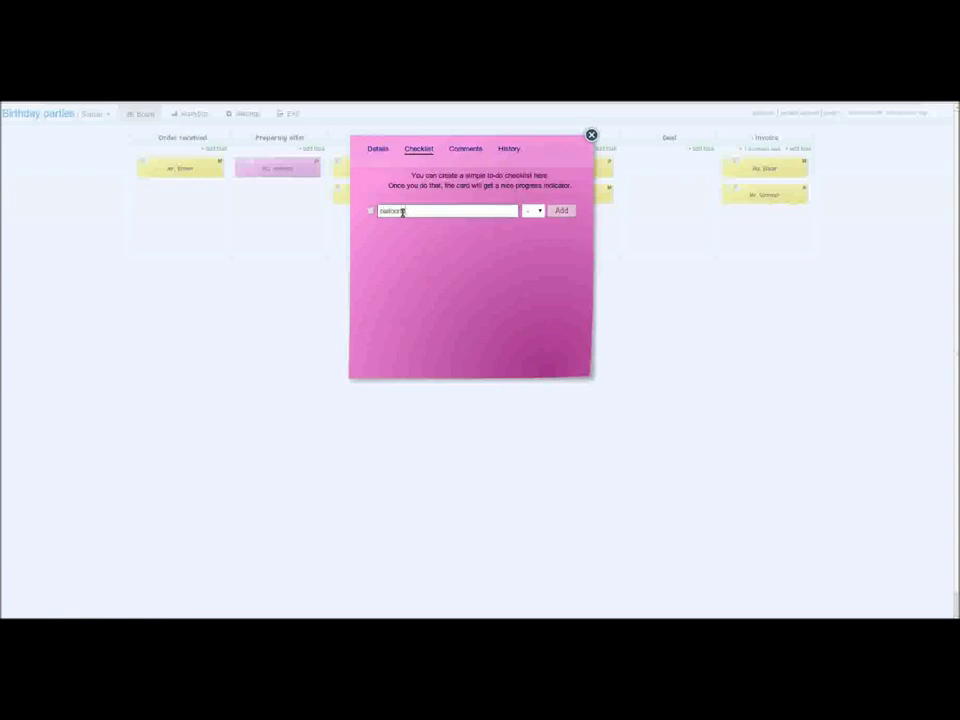
{"action": "key", "text": "Return"}
{"action": "type", "text": "confetti"}
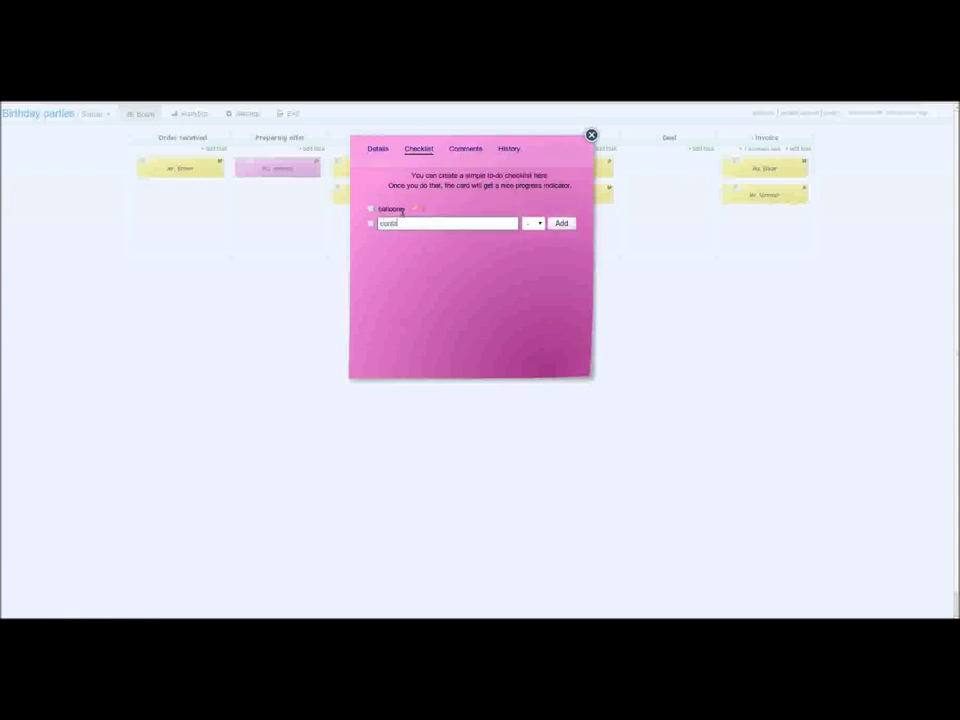
{"action": "key", "text": "Return"}
{"action": "type", "text": "tablewar"}
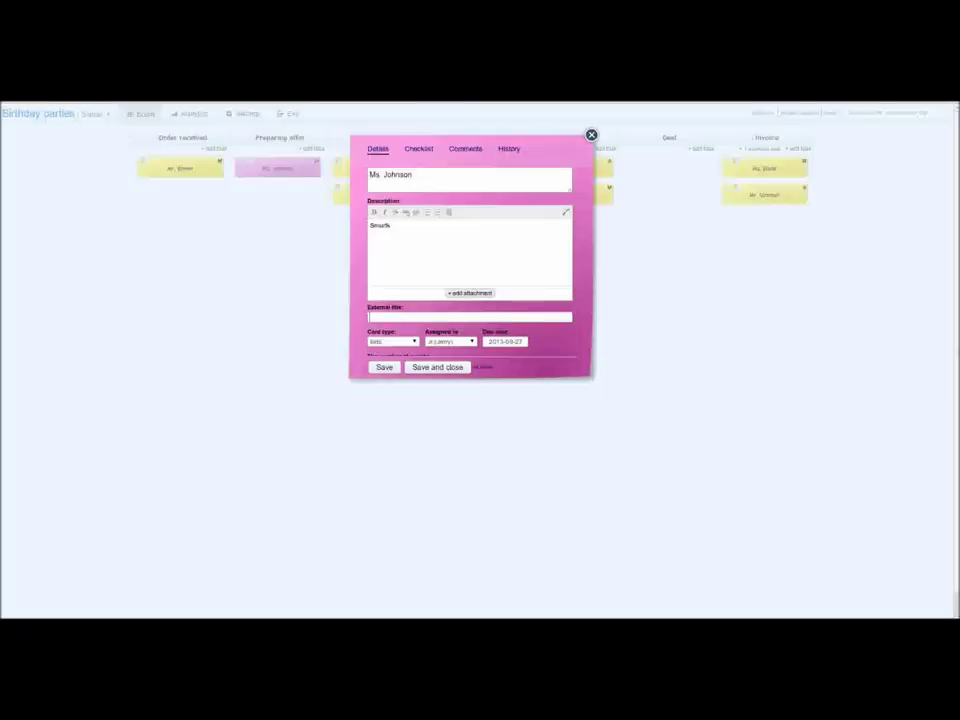
Step: Add the cake shop's URL as external link, attach Attractions.pdf and Pricing.pdf, and save
{"action": "type", "text": "http://www.thecakestore.co.uk/smurf-cake#.UhWkut_mhTY"}
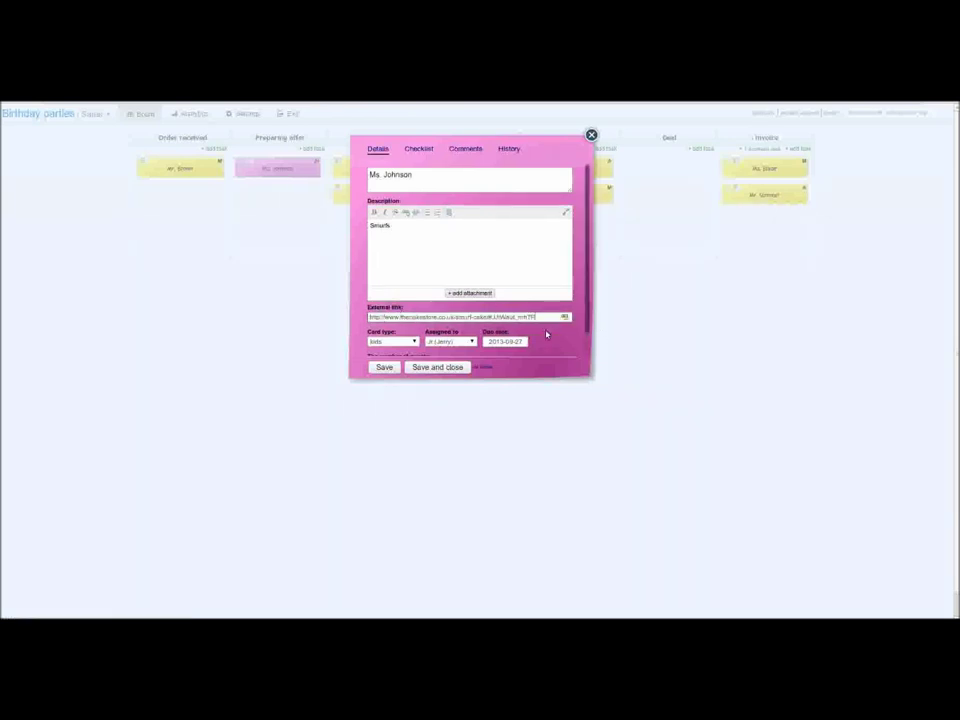
{"action": "left_click", "coordinate": [488, 294]}
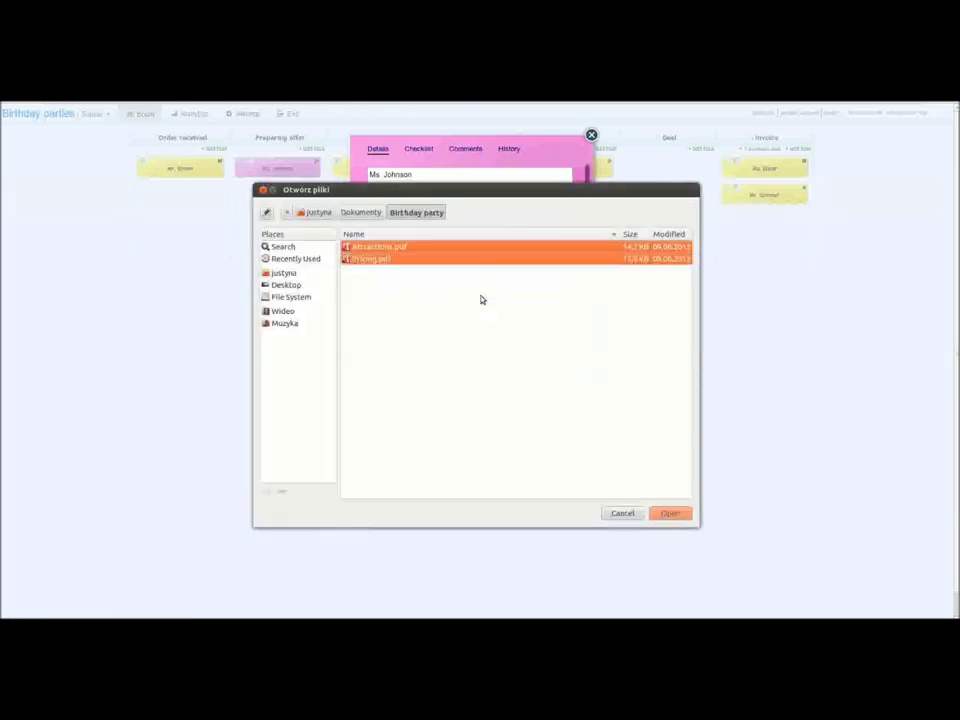
{"action": "left_click", "coordinate": [670, 513]}
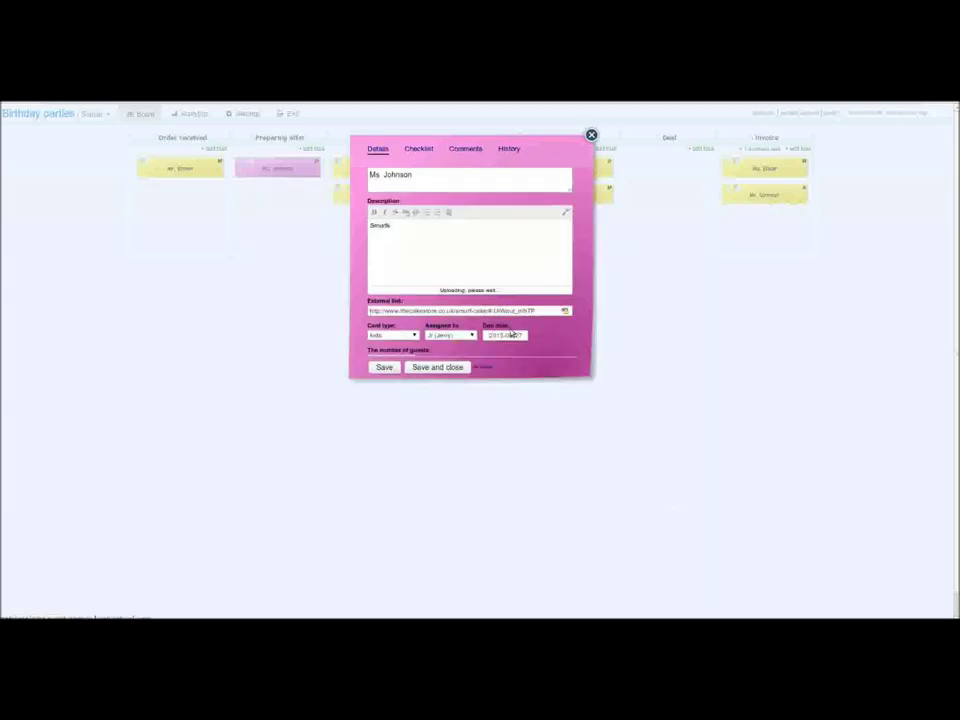
{"action": "left_click", "coordinate": [440, 368]}
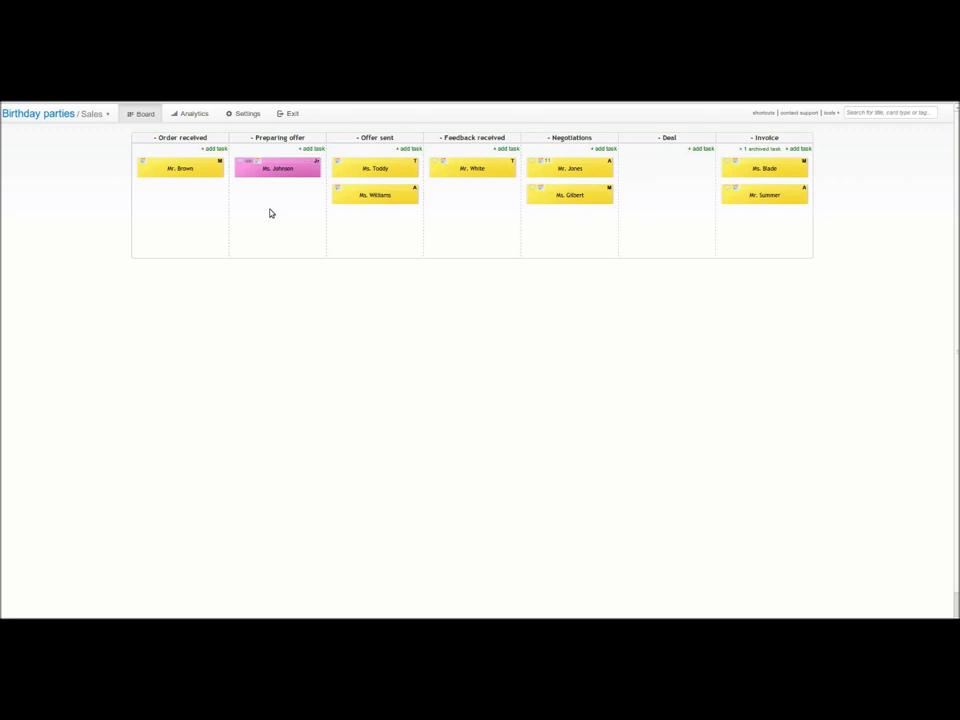
{"action": "left_click", "coordinate": [242, 114]}
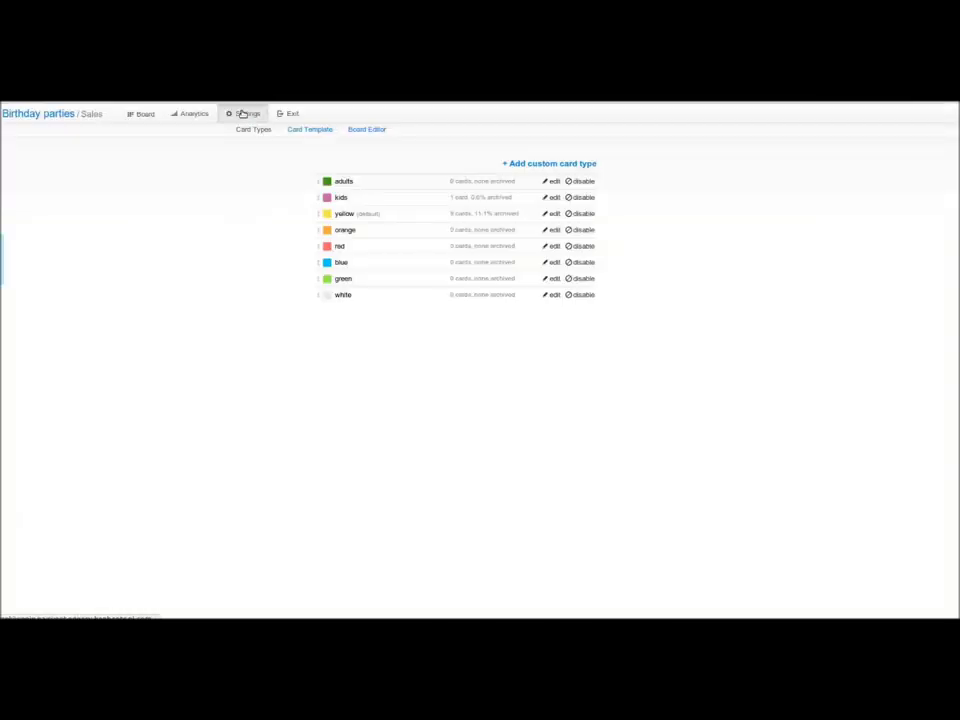
Step: Rename the existing swimlane to 'indoor' and add a second swimlane named 'outdoor'
{"action": "left_click", "coordinate": [367, 129]}
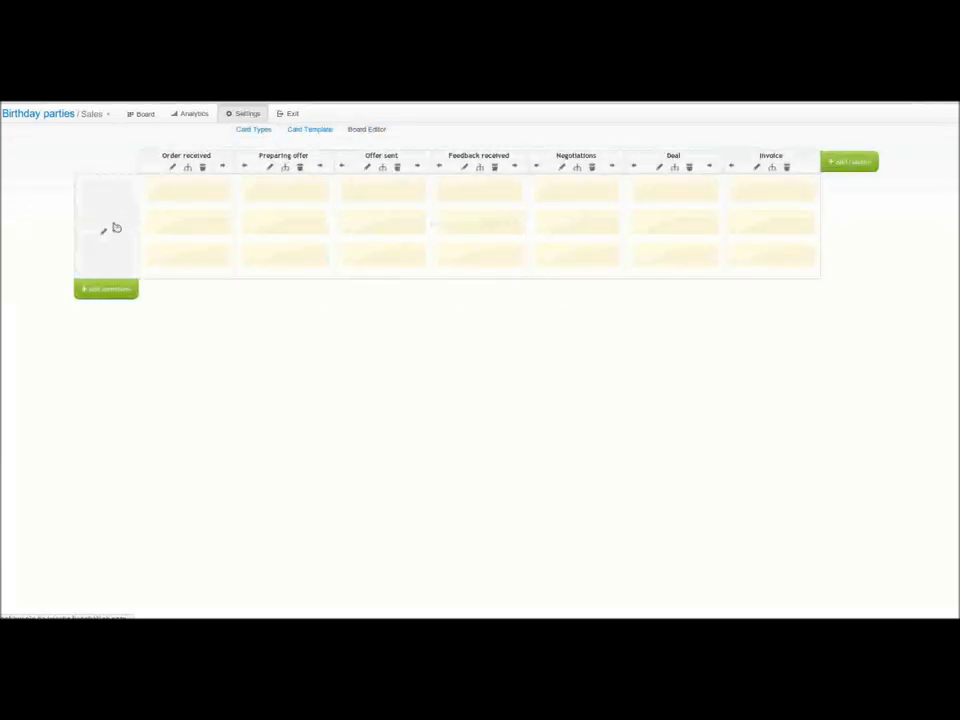
{"action": "left_click", "coordinate": [106, 232]}
{"action": "left_click", "coordinate": [400, 310]}
{"action": "type", "text": "indoor"}
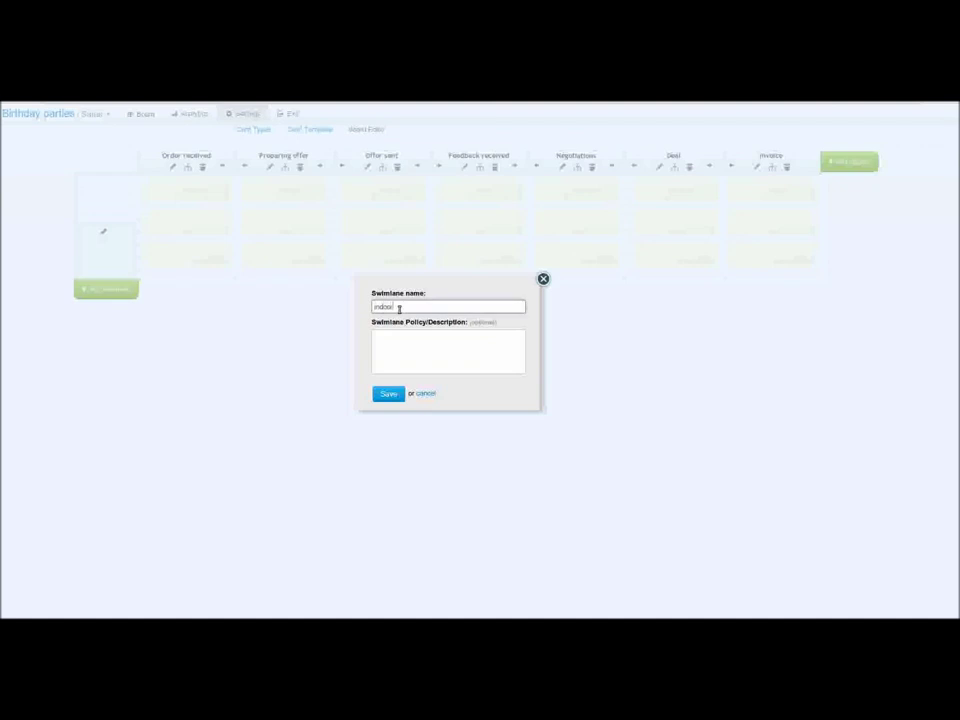
{"action": "key", "text": "Return"}
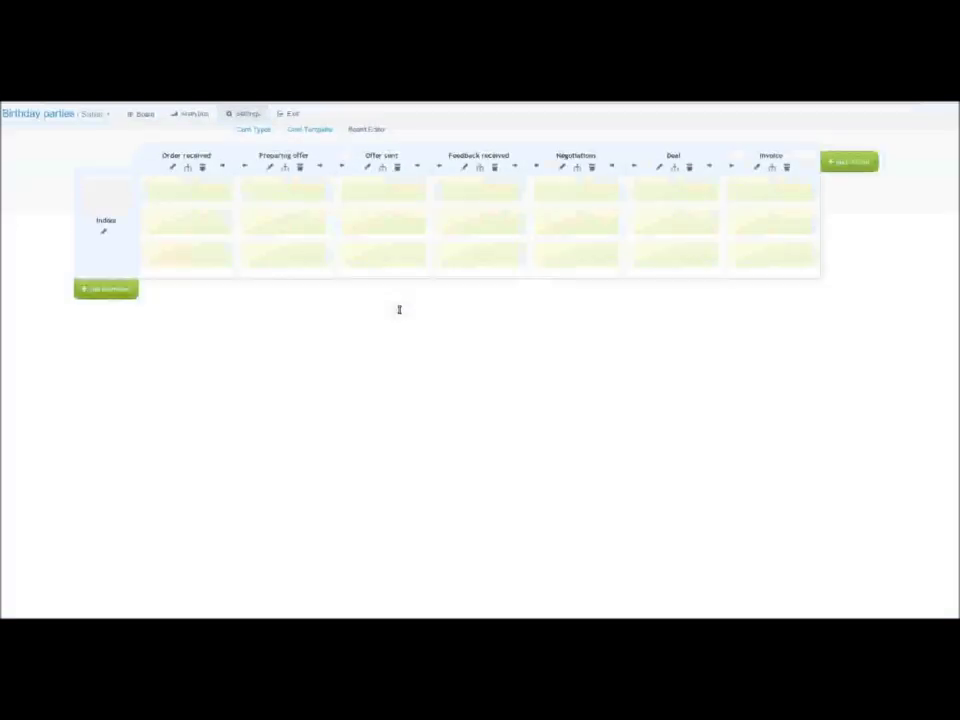
{"action": "left_click", "coordinate": [129, 288]}
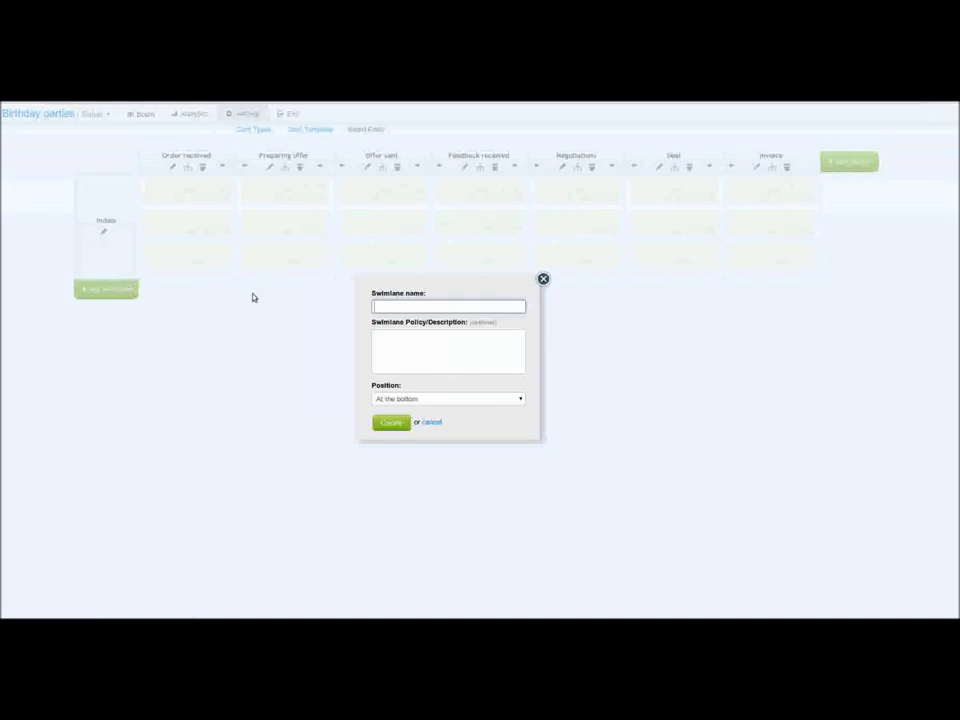
{"action": "type", "text": "outdoor"}
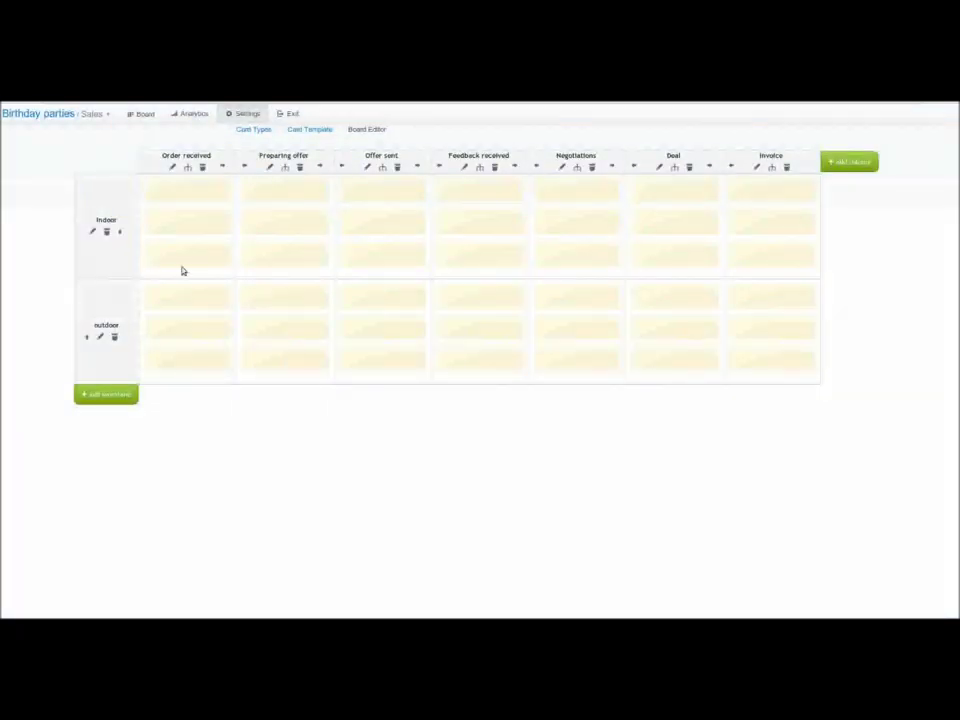
{"action": "left_click", "coordinate": [145, 115]}
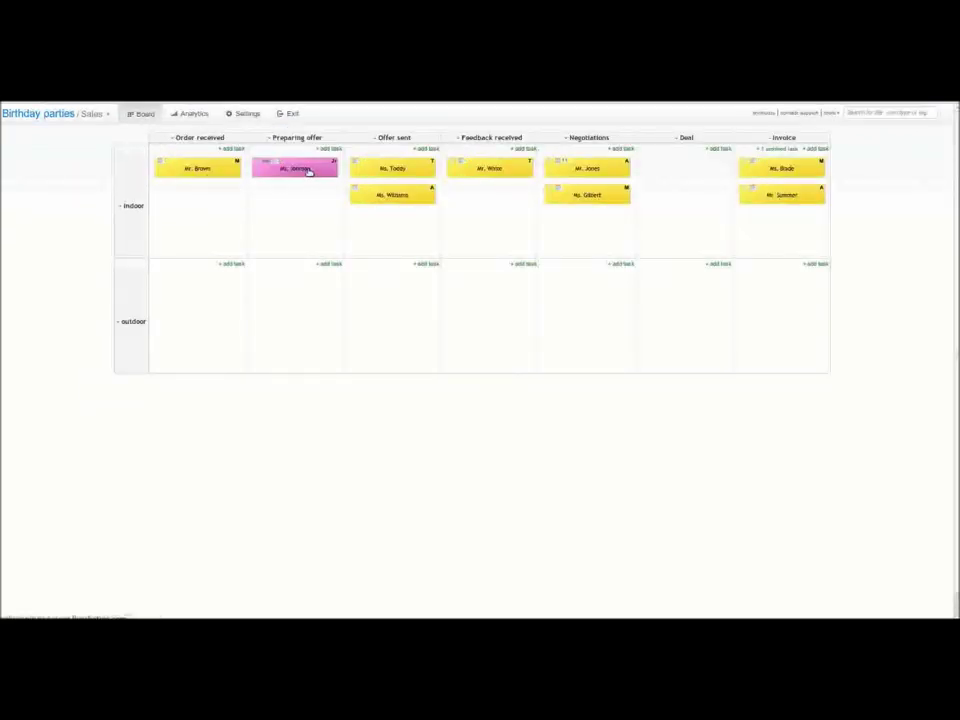
Step: Move the pink card into the outdoor Offer sent cell and the Feedback received card into Invoice
{"action": "left_click_drag", "start_coordinate": [311, 171], "coordinate": [390, 288]}
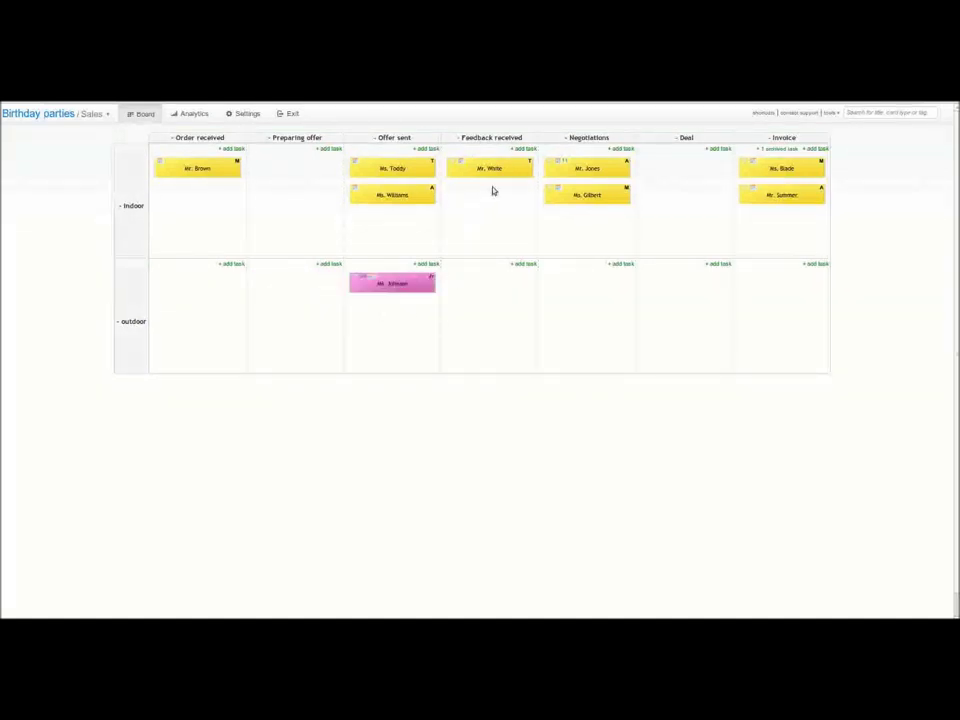
{"action": "left_click", "coordinate": [452, 165]}
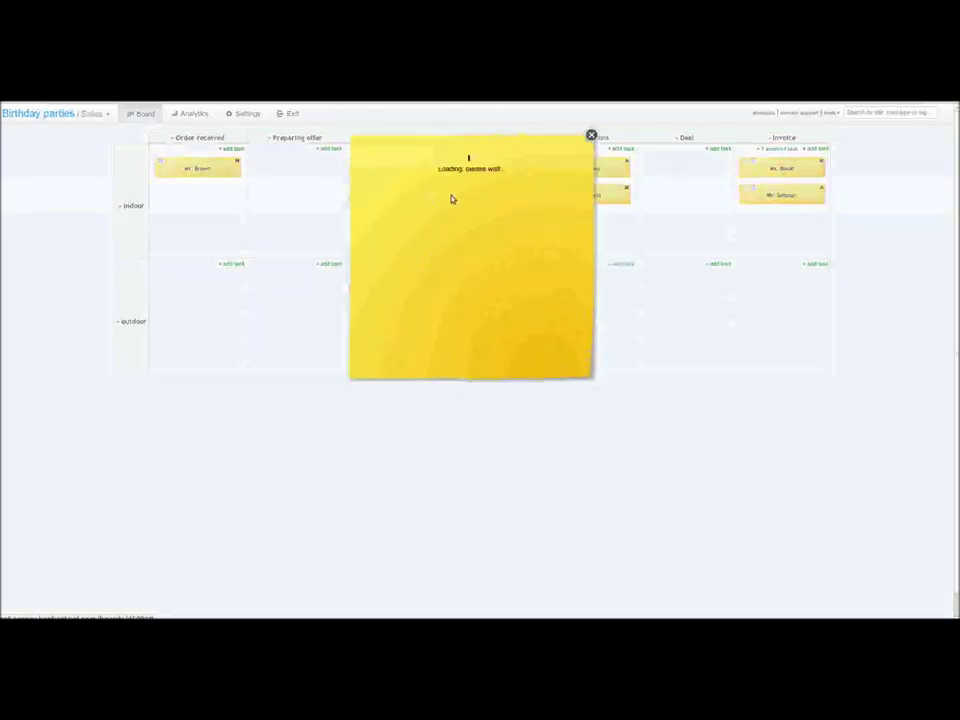
{"action": "left_click", "coordinate": [591, 135]}
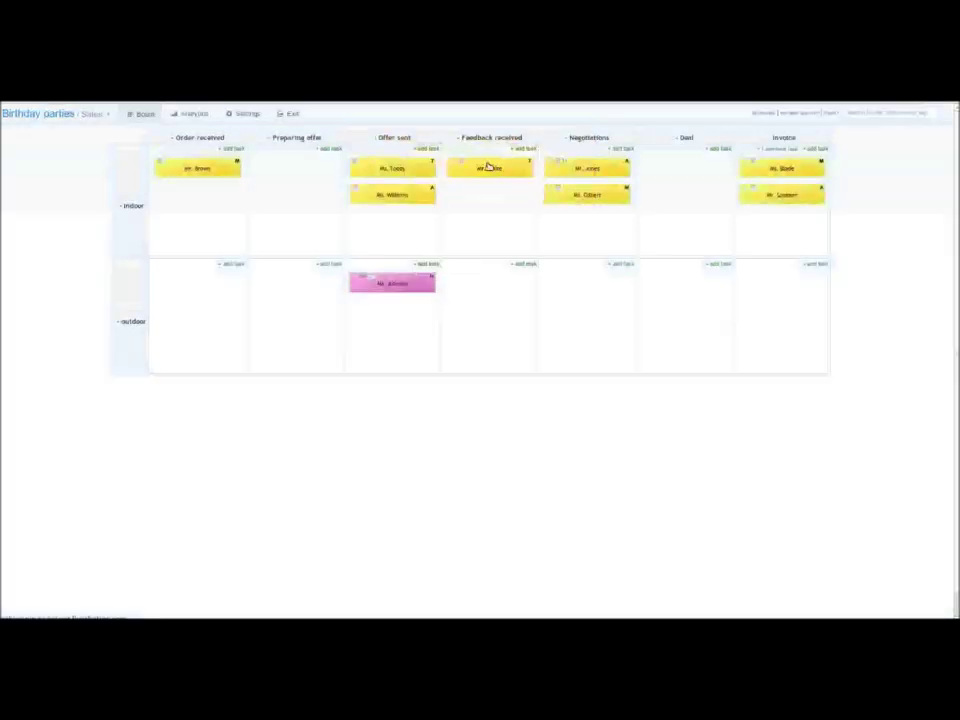
{"action": "left_click_drag", "start_coordinate": [489, 167], "coordinate": [789, 237]}
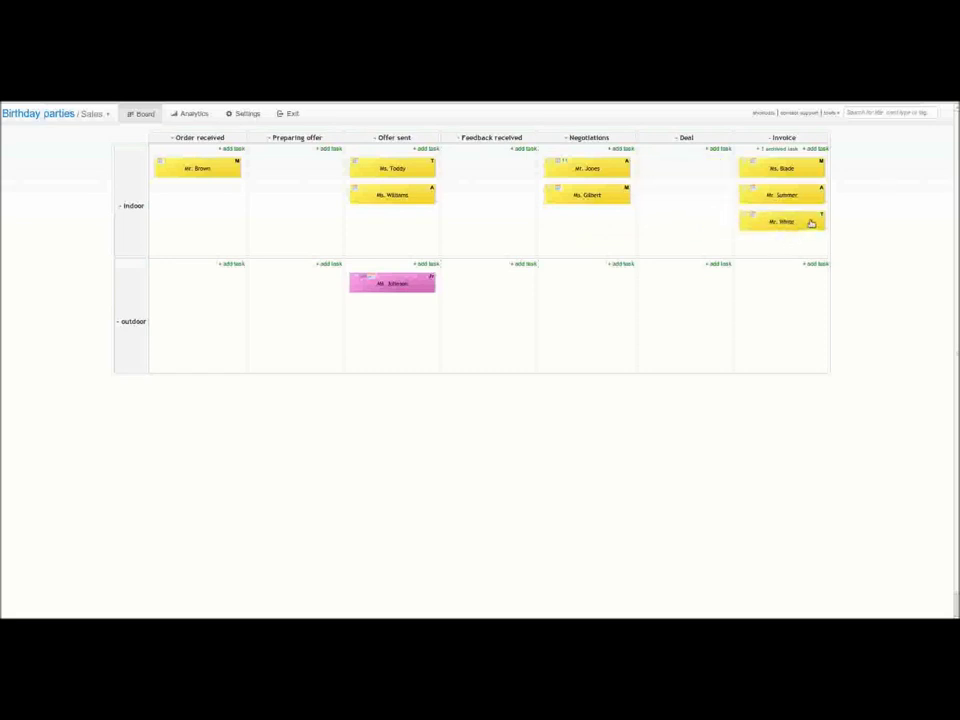
{"action": "right_click", "coordinate": [811, 223]}
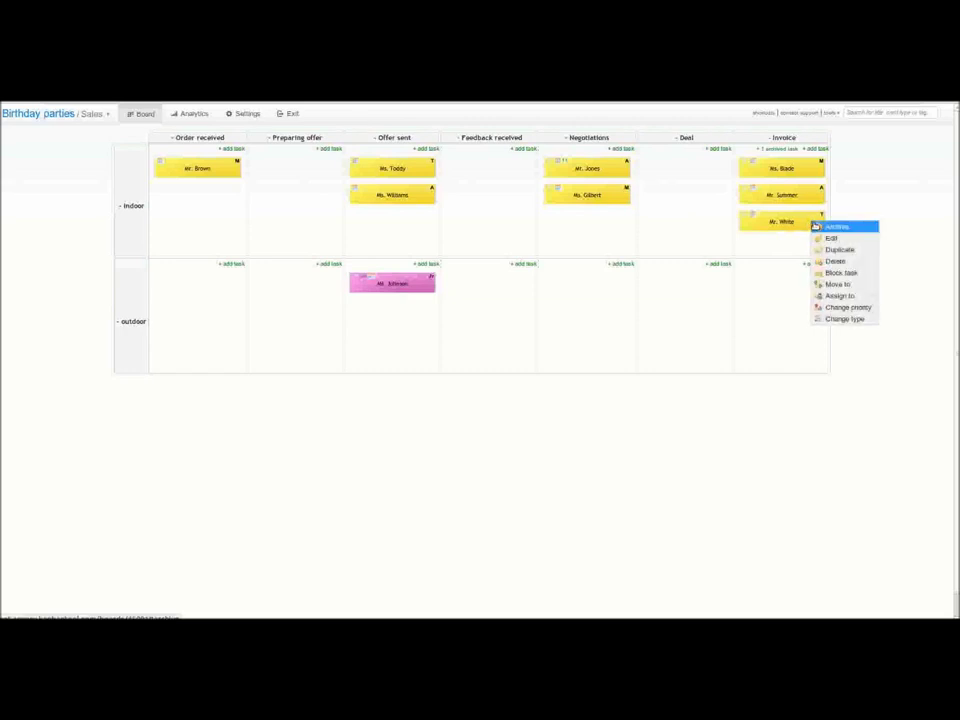
Step: Archive the newest Invoice card, leaving 2 archived tasks, then view the board's analytics
{"action": "left_click", "coordinate": [822, 226]}
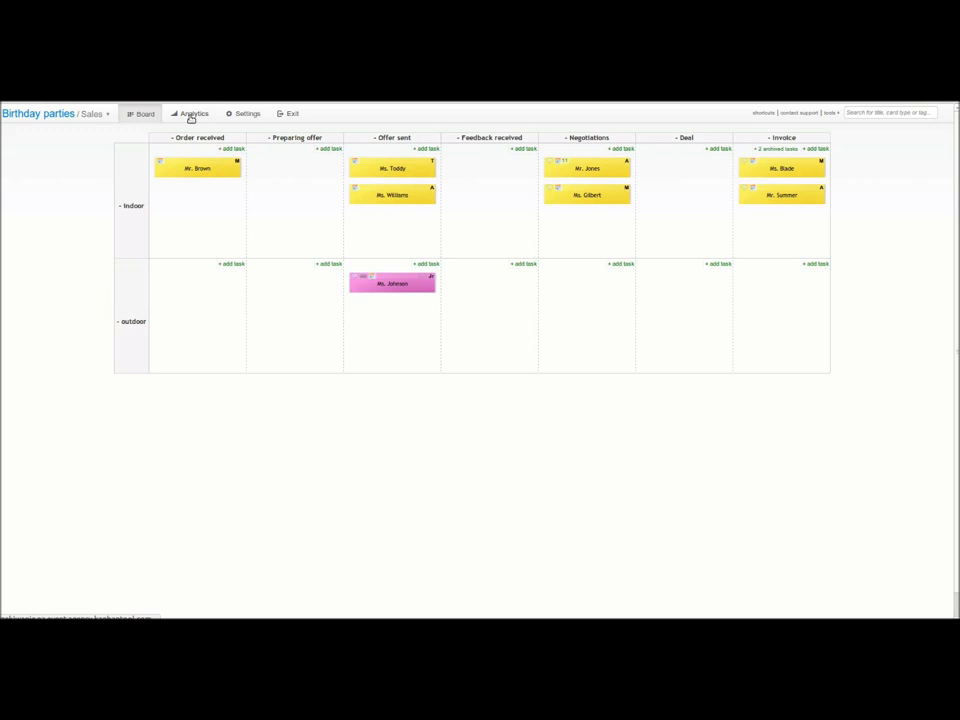
{"action": "left_click", "coordinate": [191, 116]}
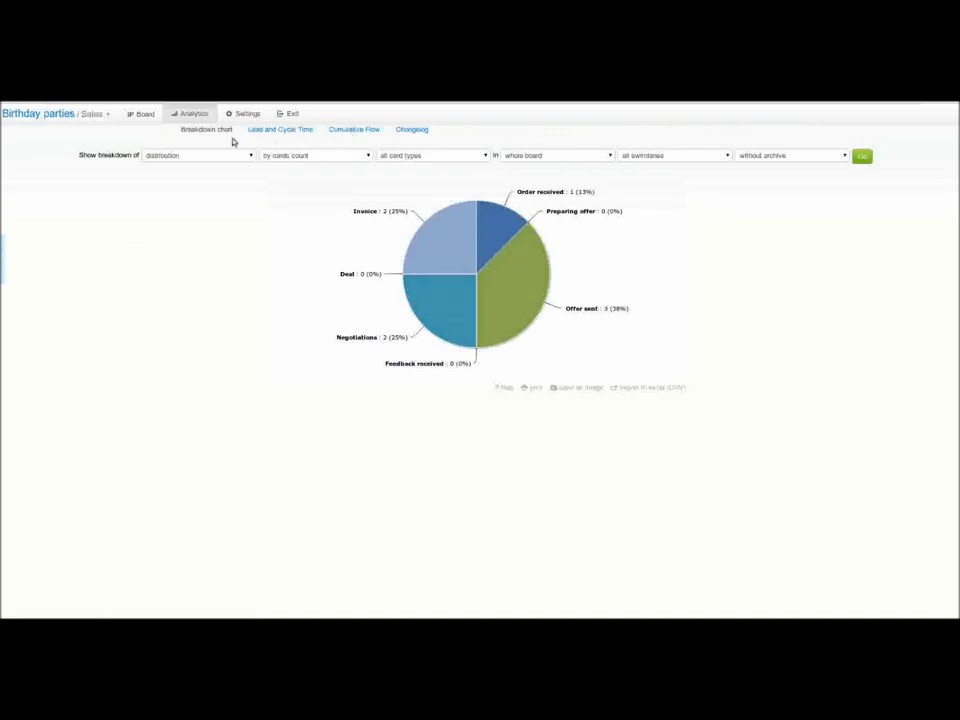
{"action": "left_click", "coordinate": [228, 155]}
{"action": "left_click", "coordinate": [221, 226]}
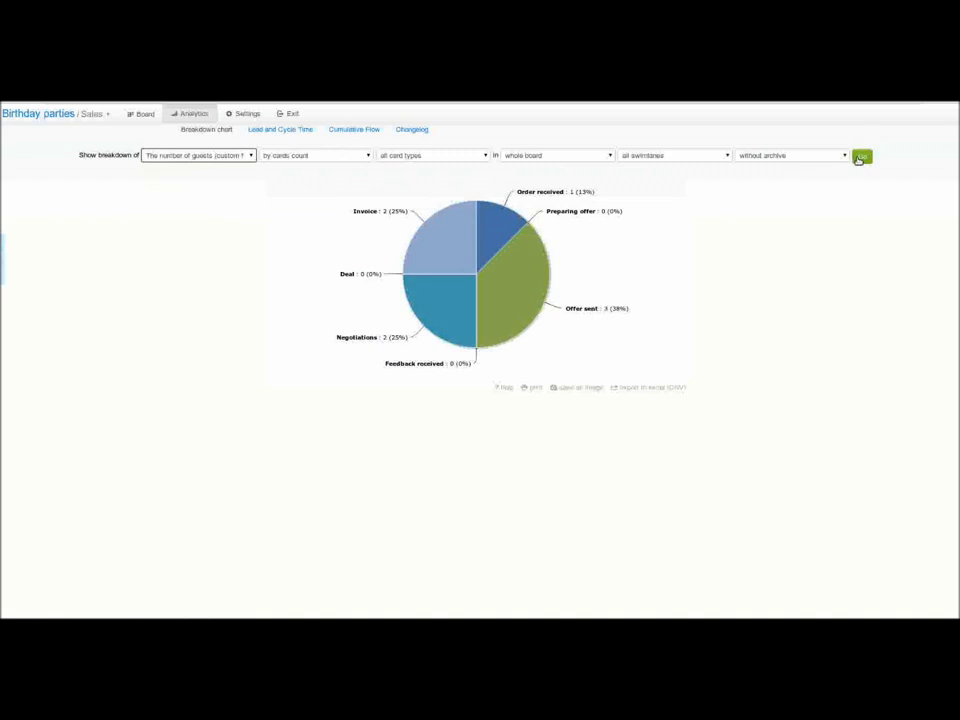
{"action": "left_click", "coordinate": [861, 156]}
{"action": "left_click", "coordinate": [141, 115]}
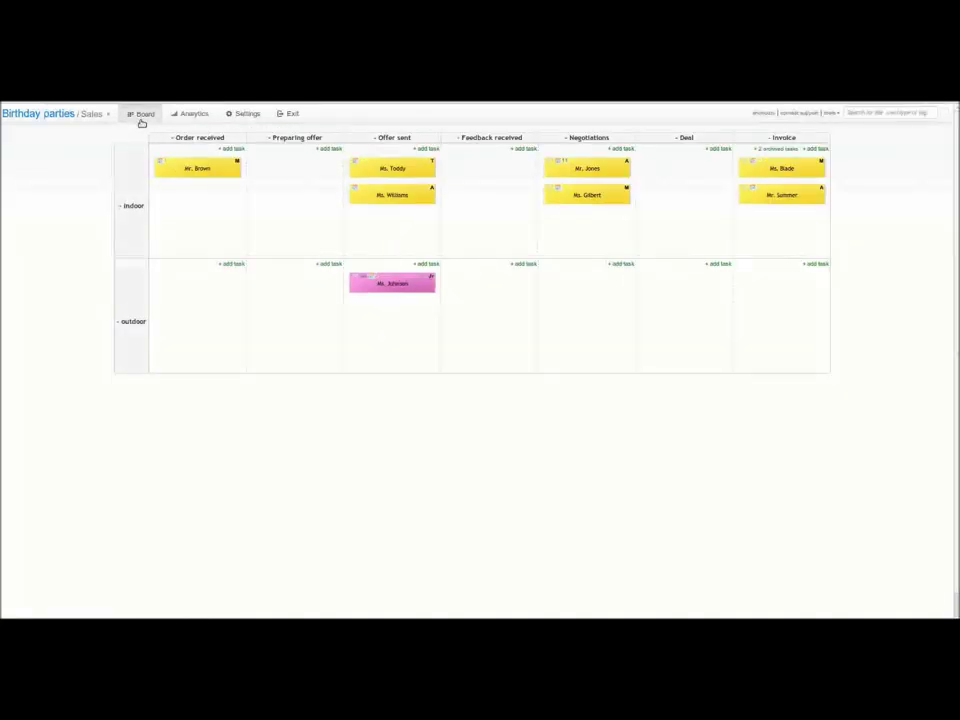
Step: Bring up the extra board tools list from the tools link at the board's top right
{"action": "left_click", "coordinate": [826, 114]}
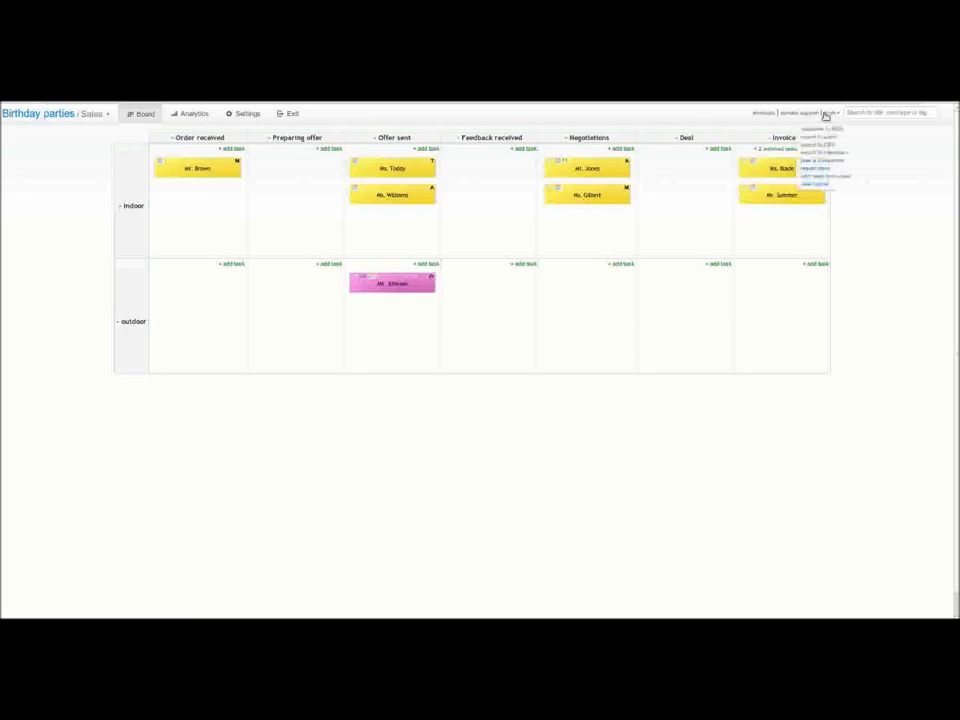